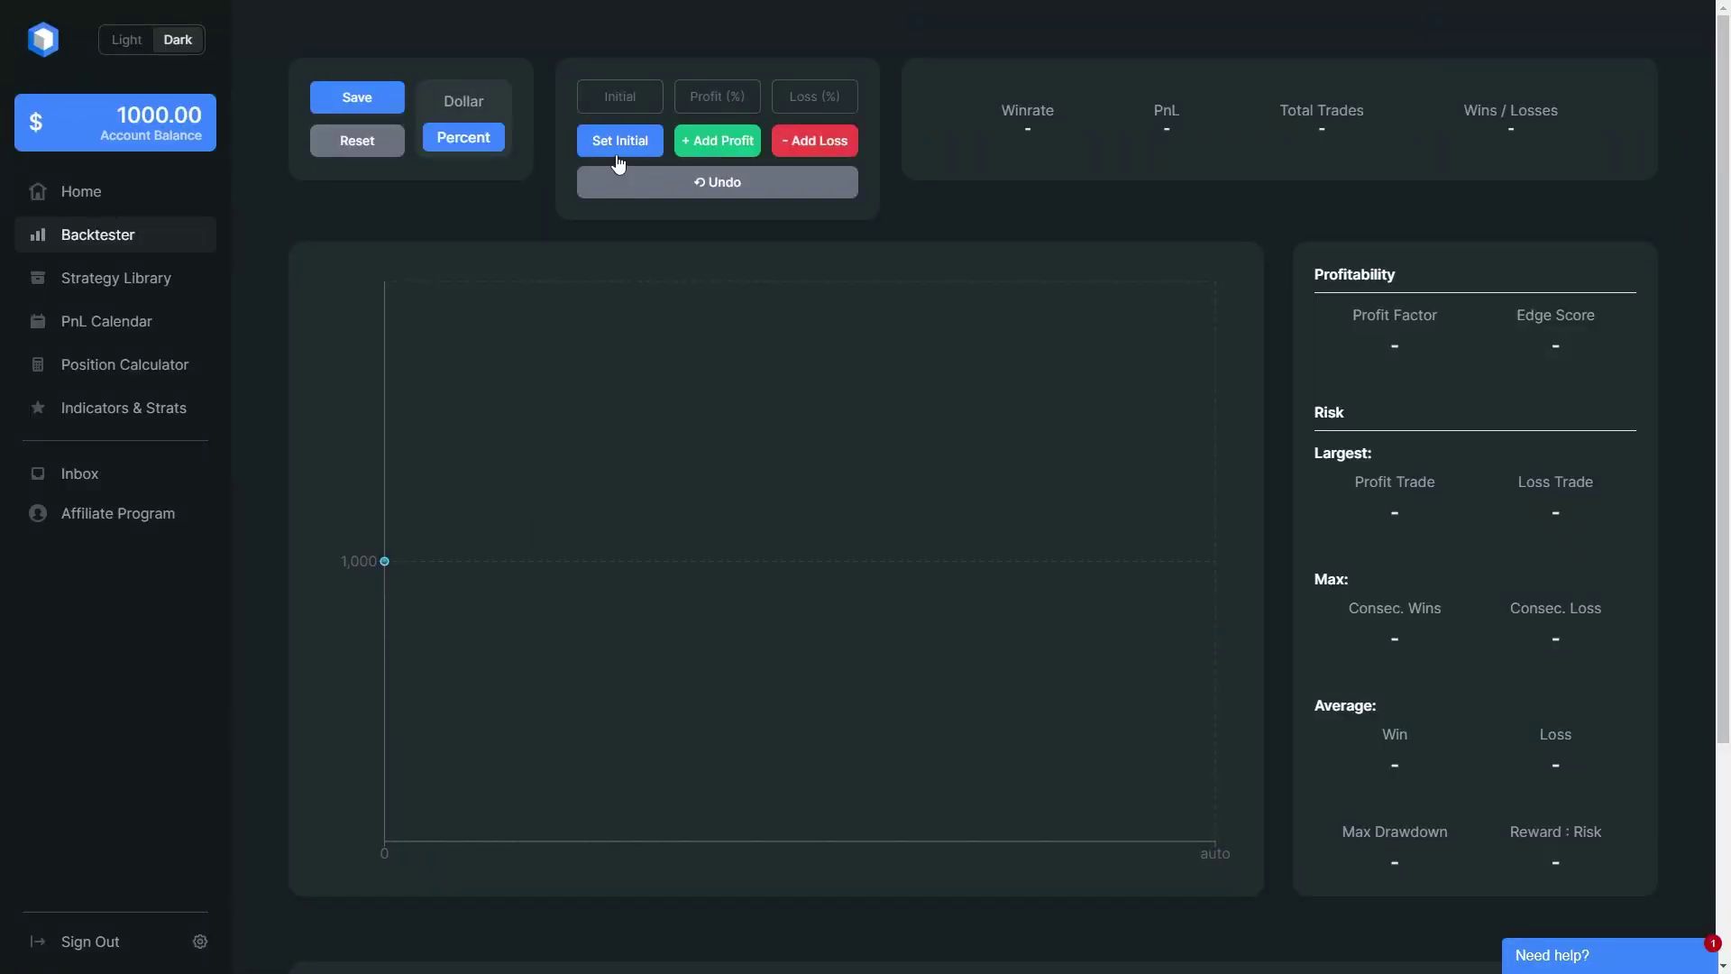
Enter 1000 as the Backtester's initial balance and 2 as Loss (%), then select Profit (%)
{"action": "left_click", "coordinate": [618, 163]}
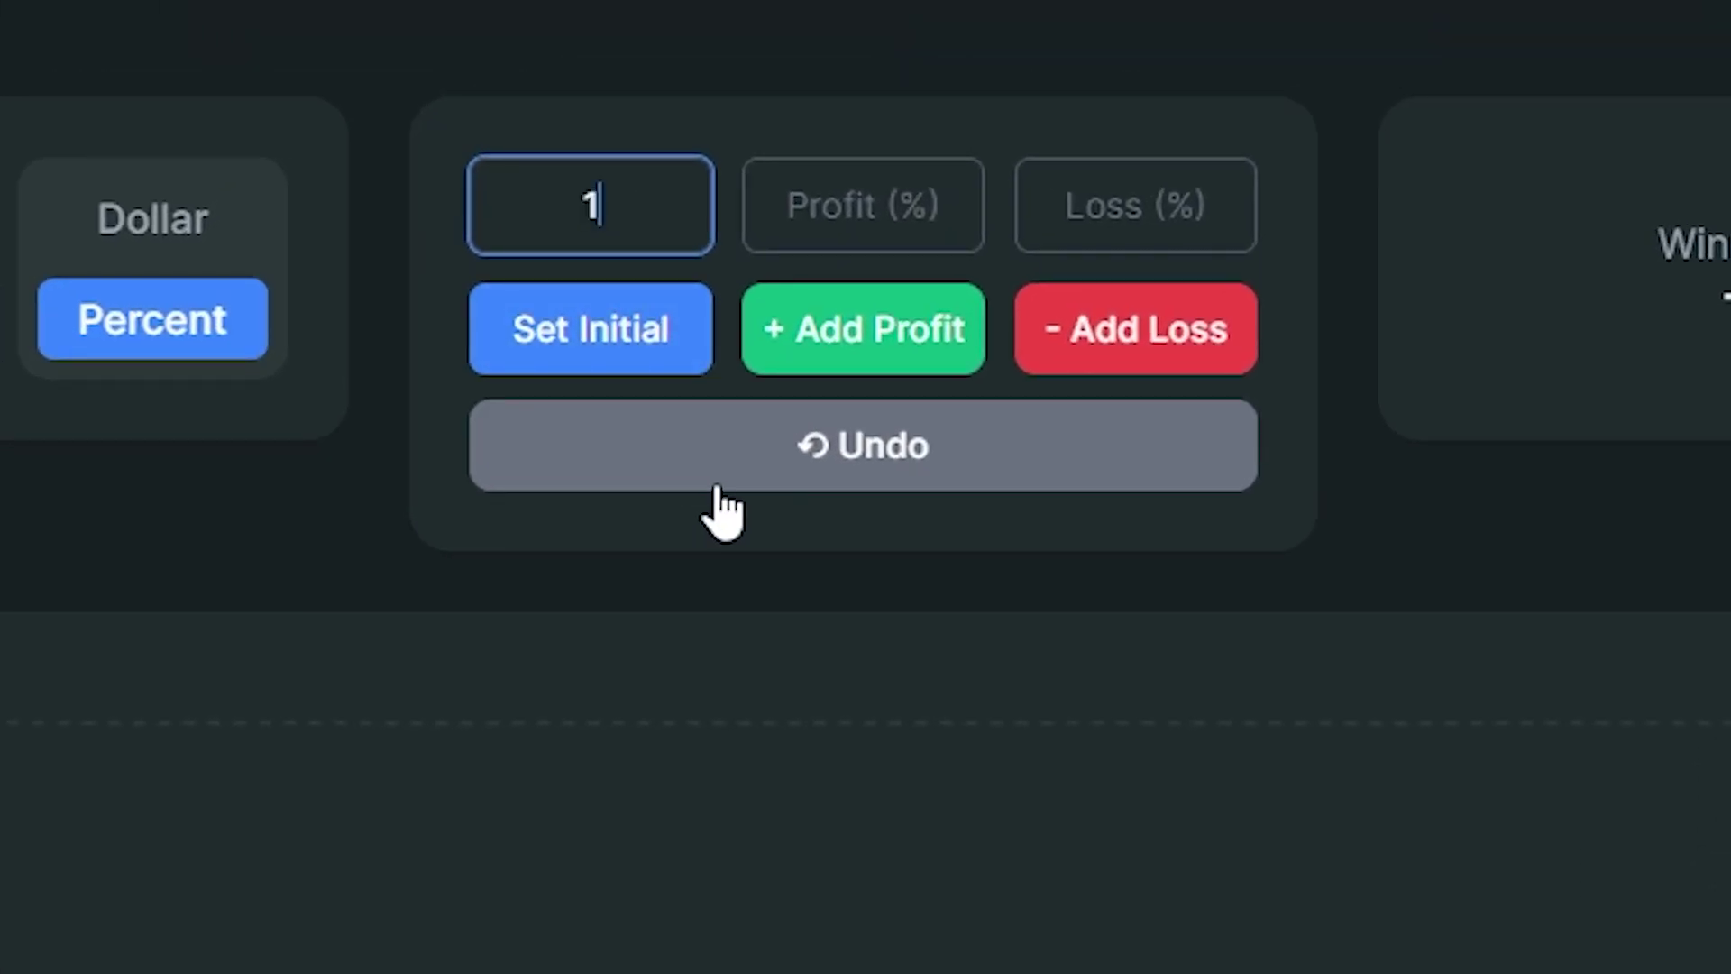
{"action": "left_click", "coordinate": [1091, 192]}
{"action": "type", "text": "2"}
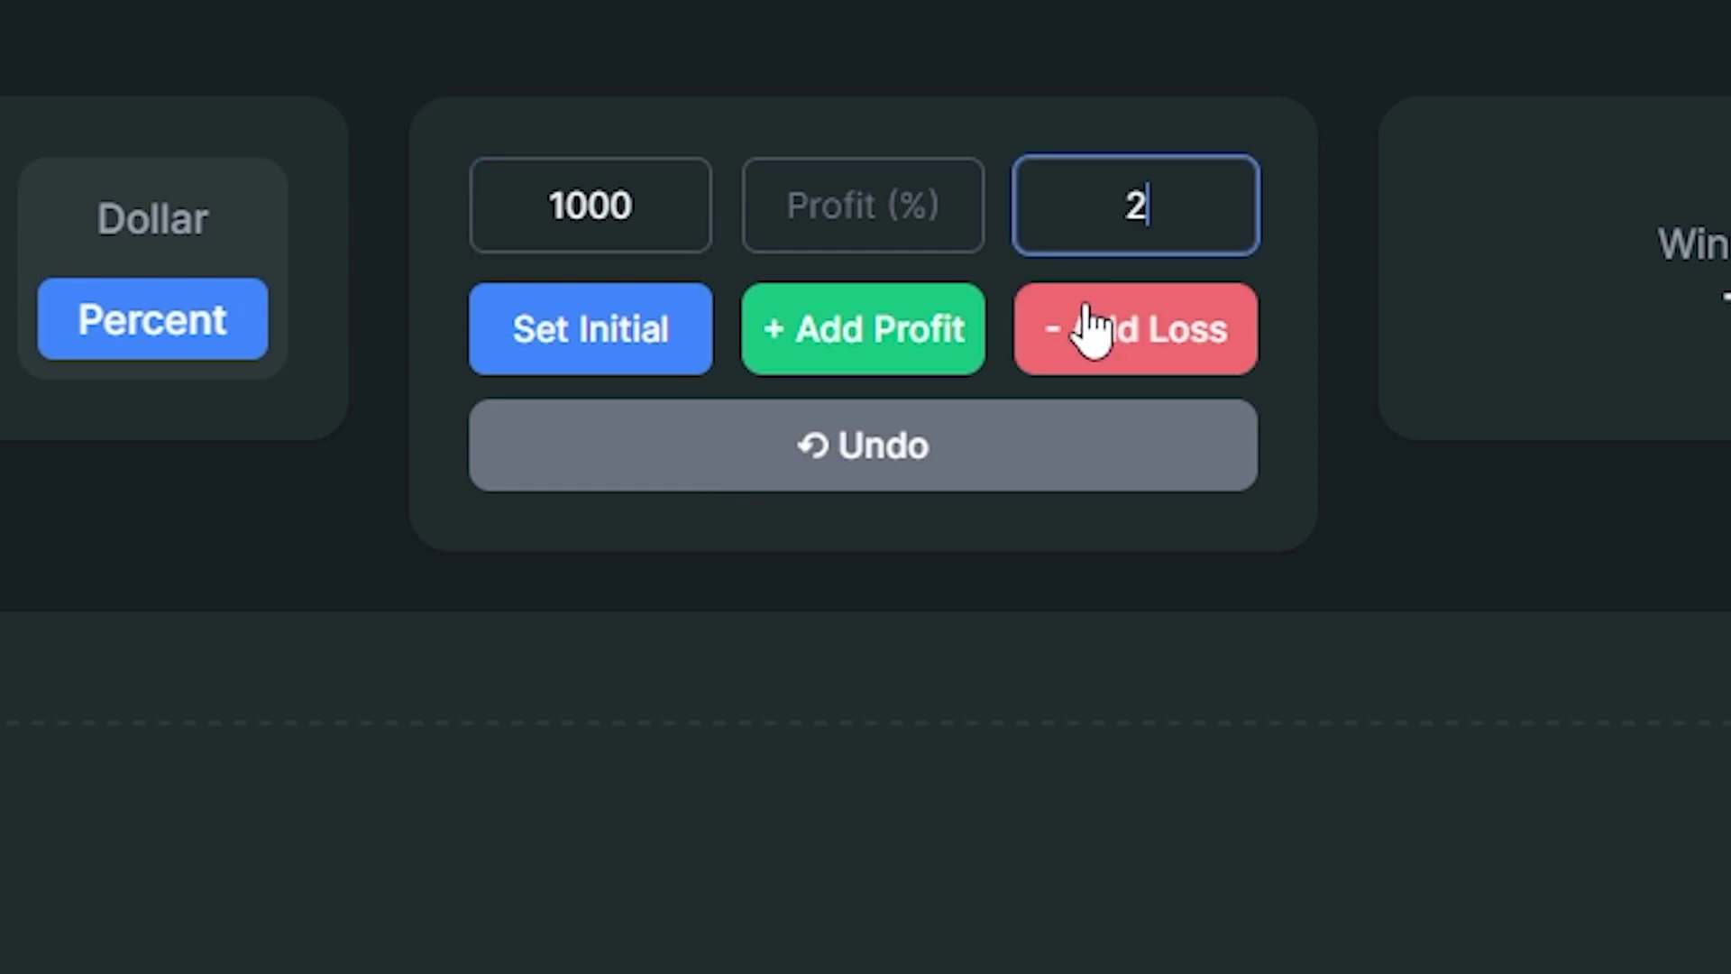
{"action": "left_click", "coordinate": [866, 191]}
Enter 4 as the profit percentage and search for the BTCUSDT symbol
{"action": "type", "text": "4"}
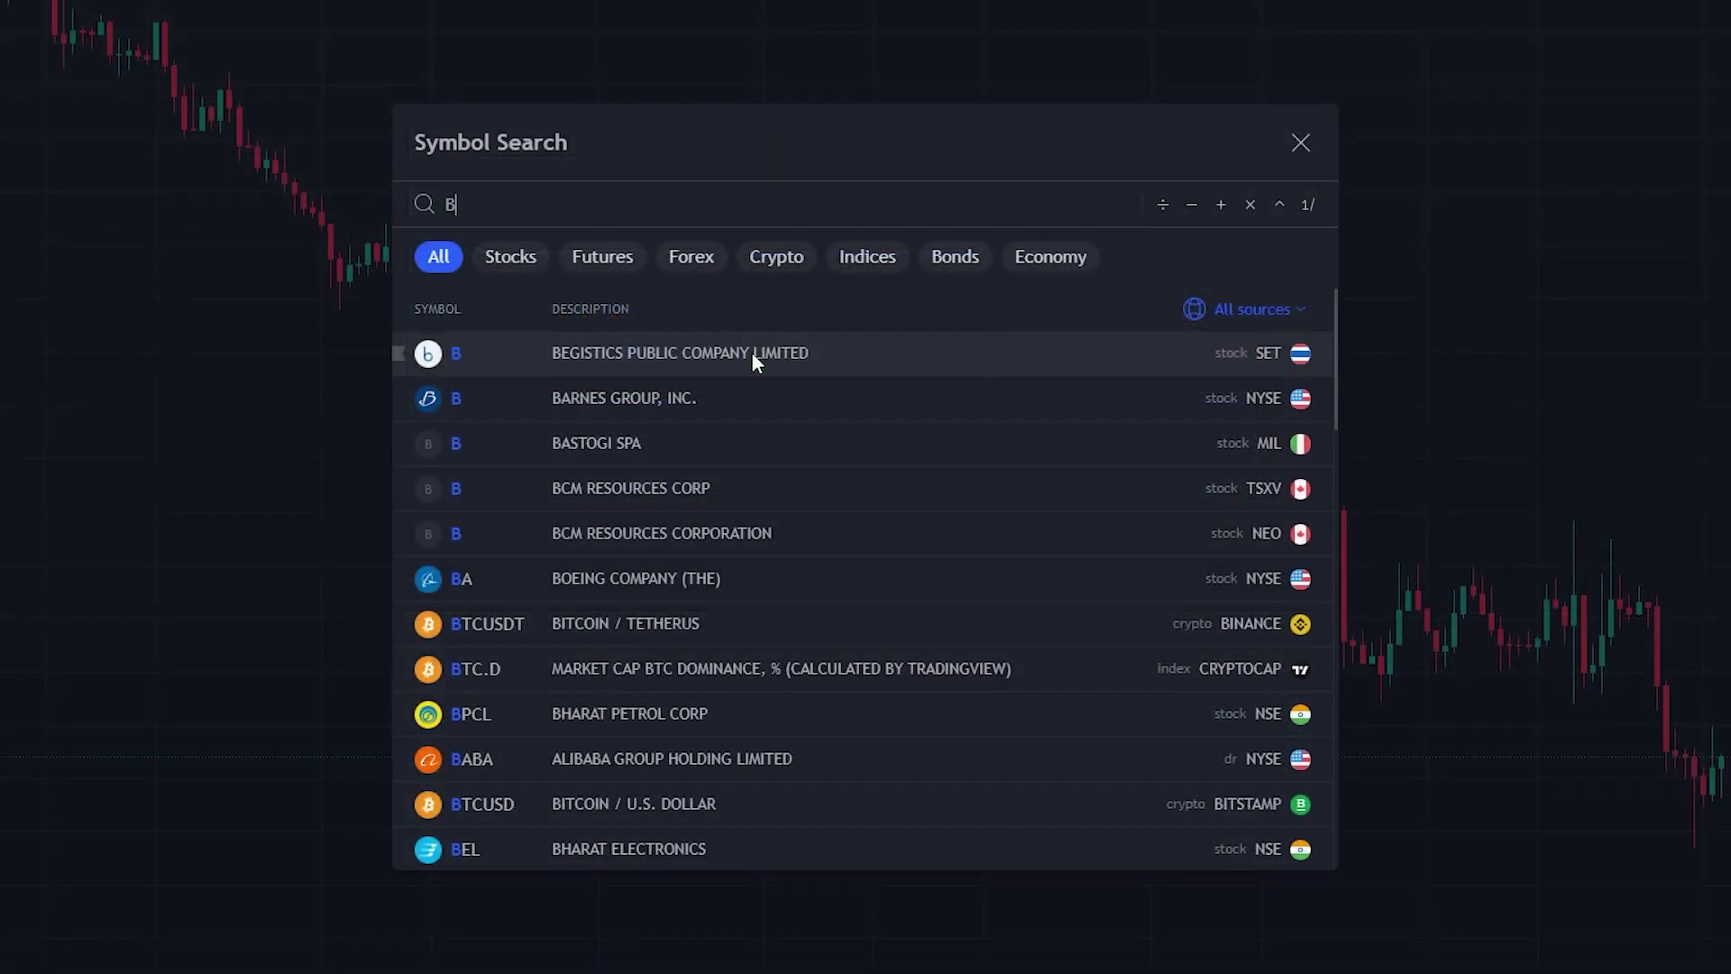
{"action": "type", "text": "TCUSDT"}
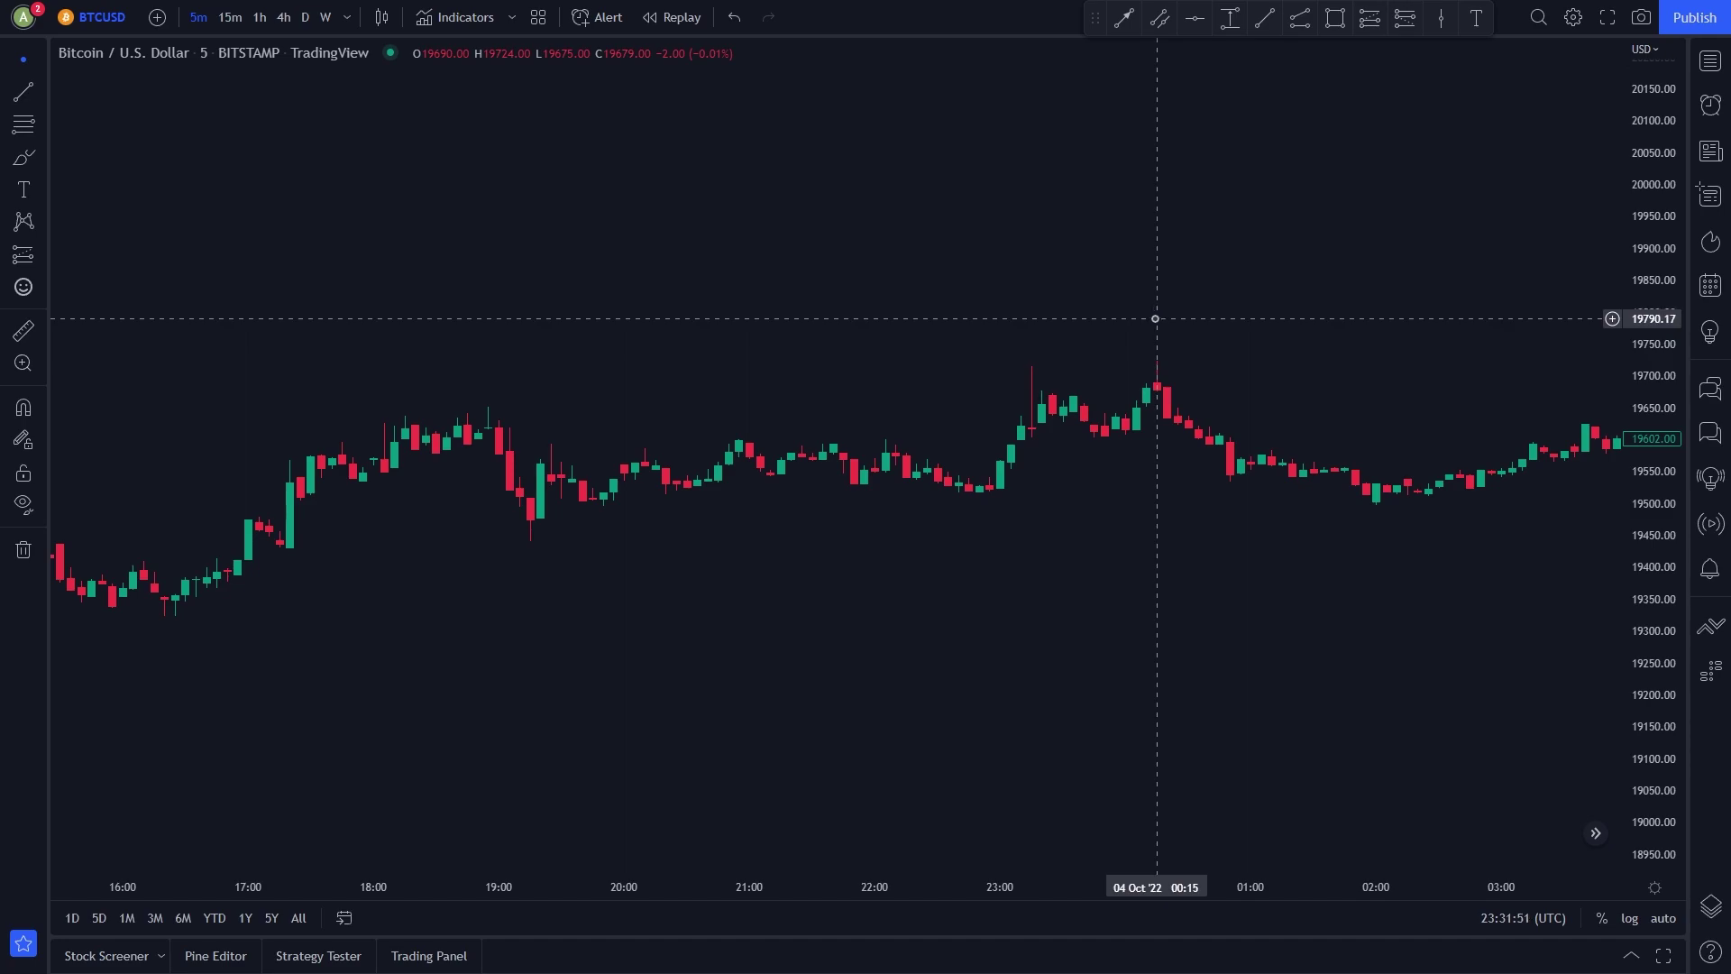
Search indicators for 'ssl hybrid' and add SSL Hybrid to the Bitcoin chart
{"action": "left_click", "coordinate": [468, 19]}
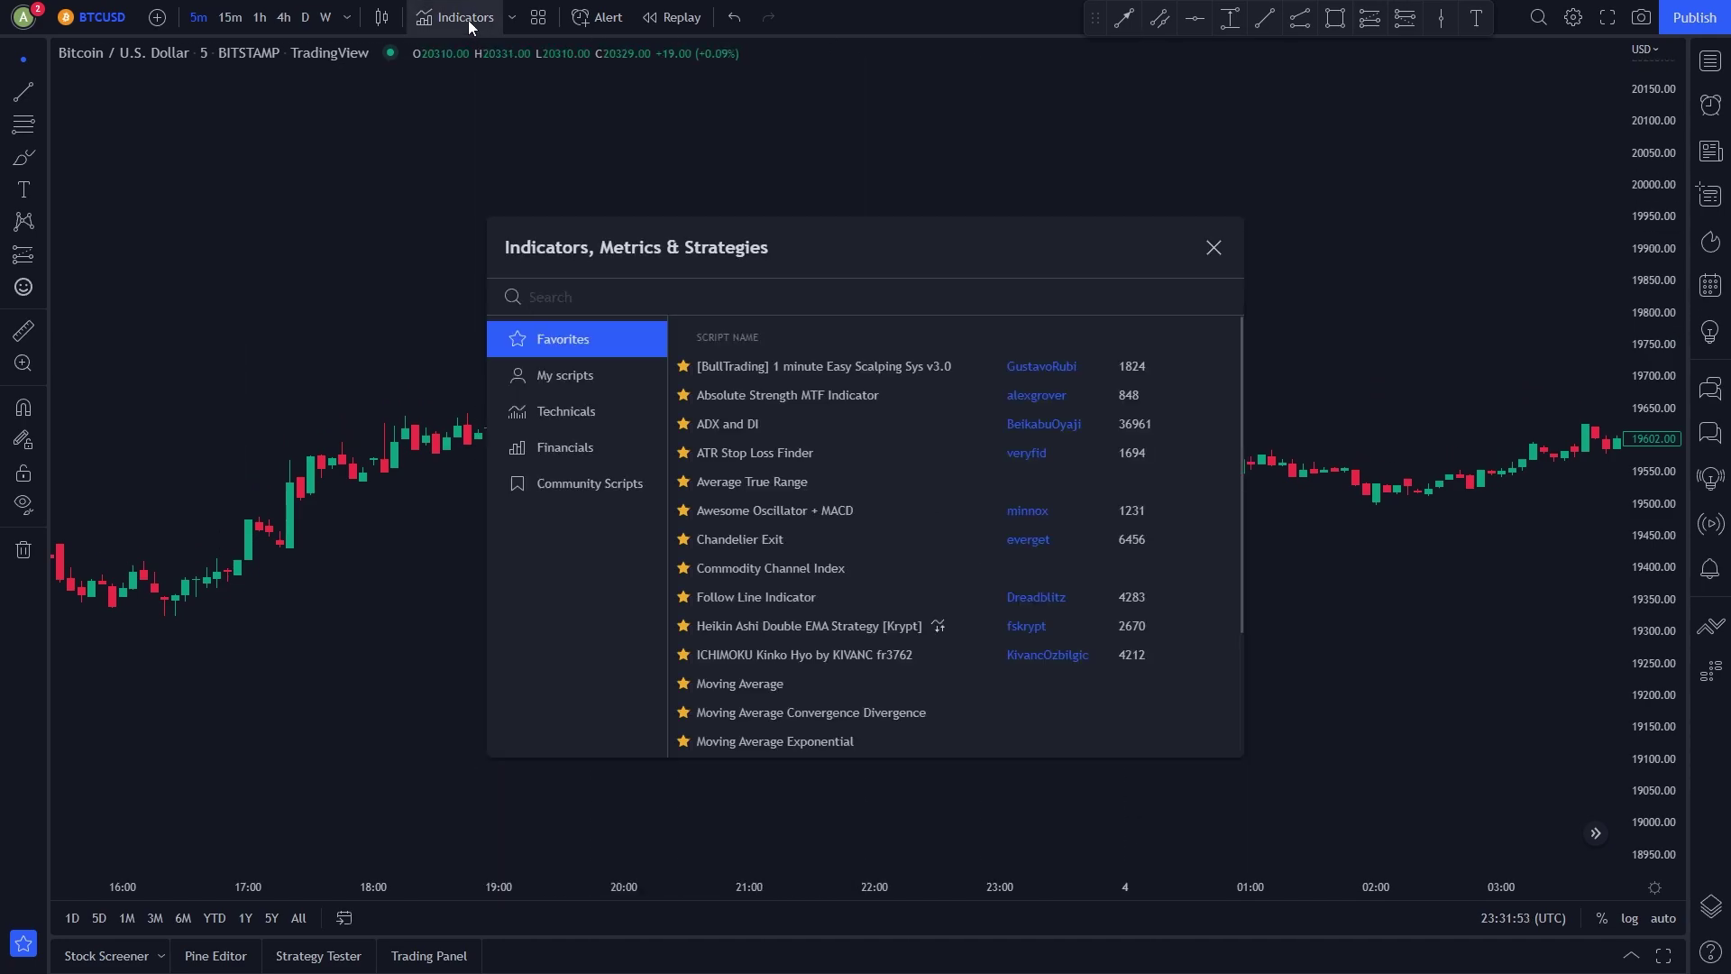
{"action": "type", "text": "ssl hybrid"}
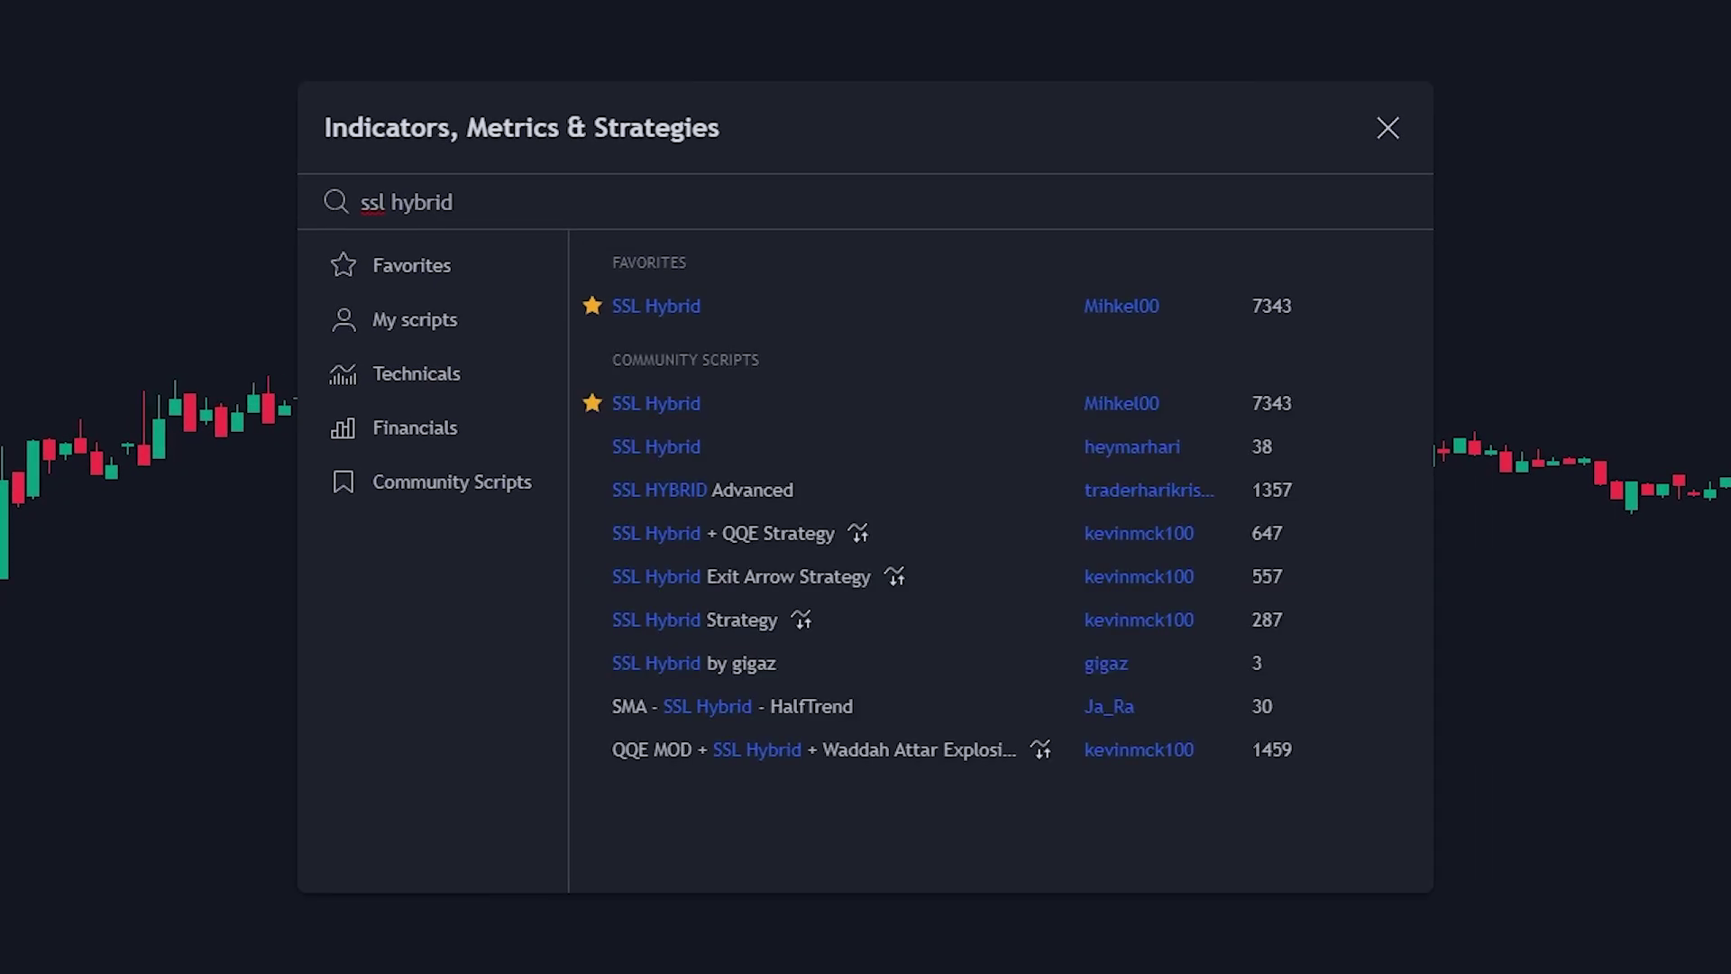
{"action": "left_click", "coordinate": [694, 307]}
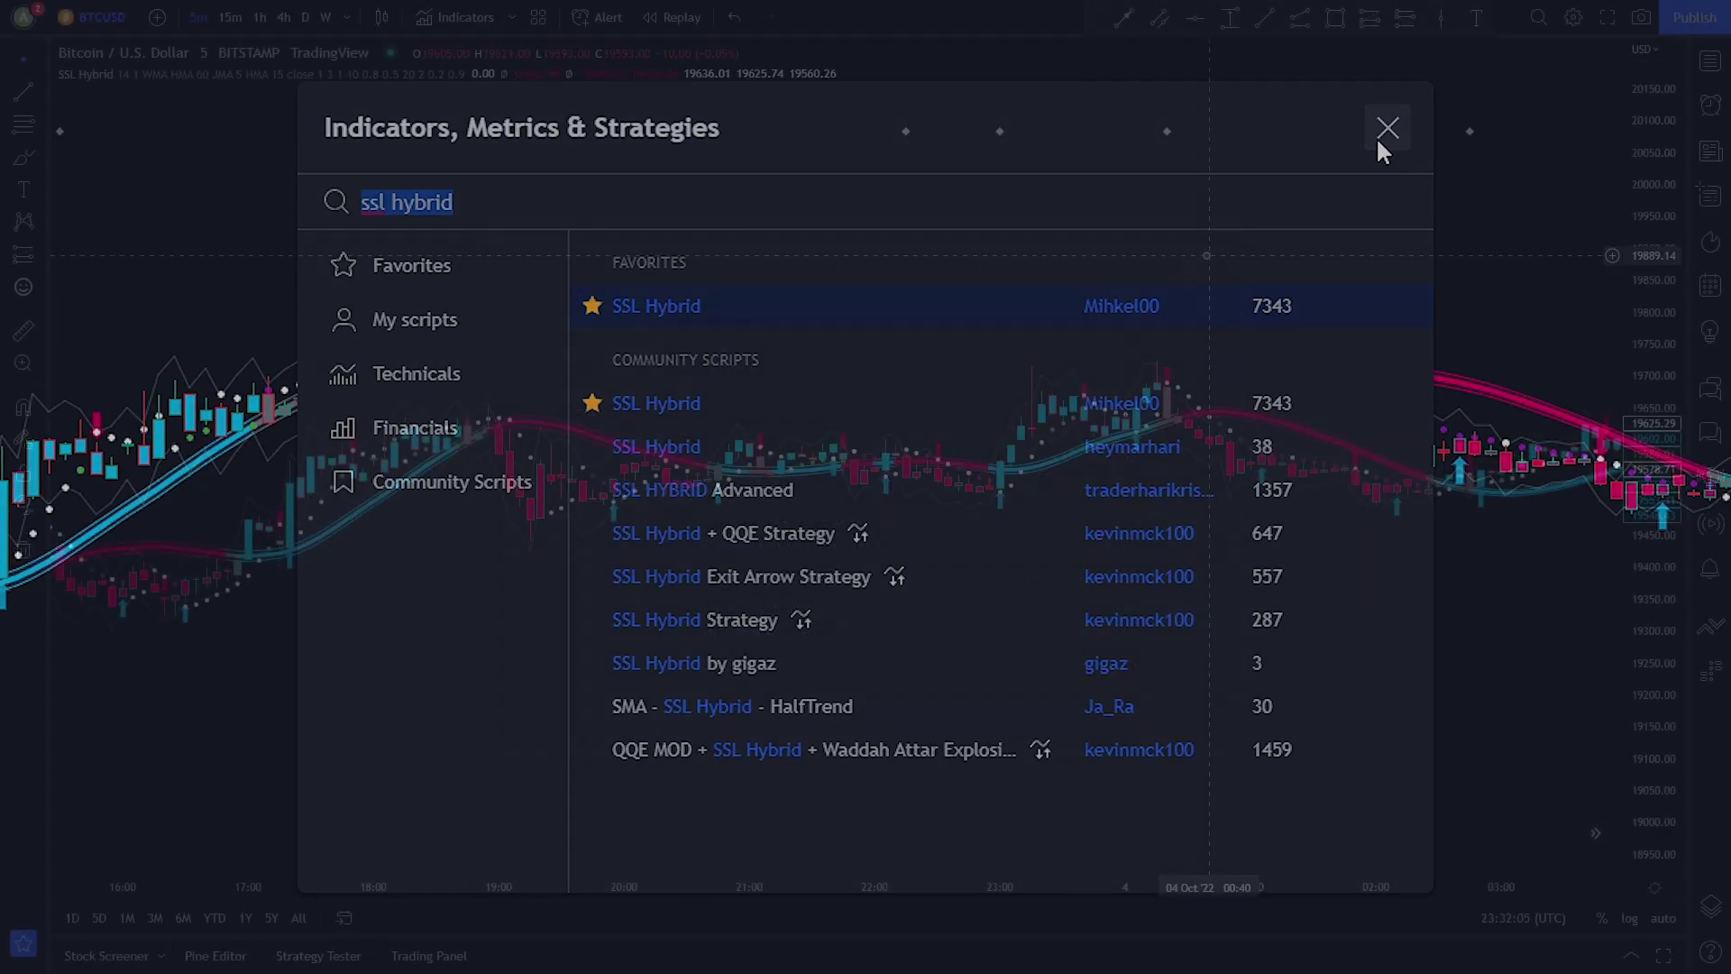
{"action": "left_click", "coordinate": [1378, 135]}
{"action": "left_click_drag", "start_coordinate": [1192, 309], "coordinate": [1213, 298]}
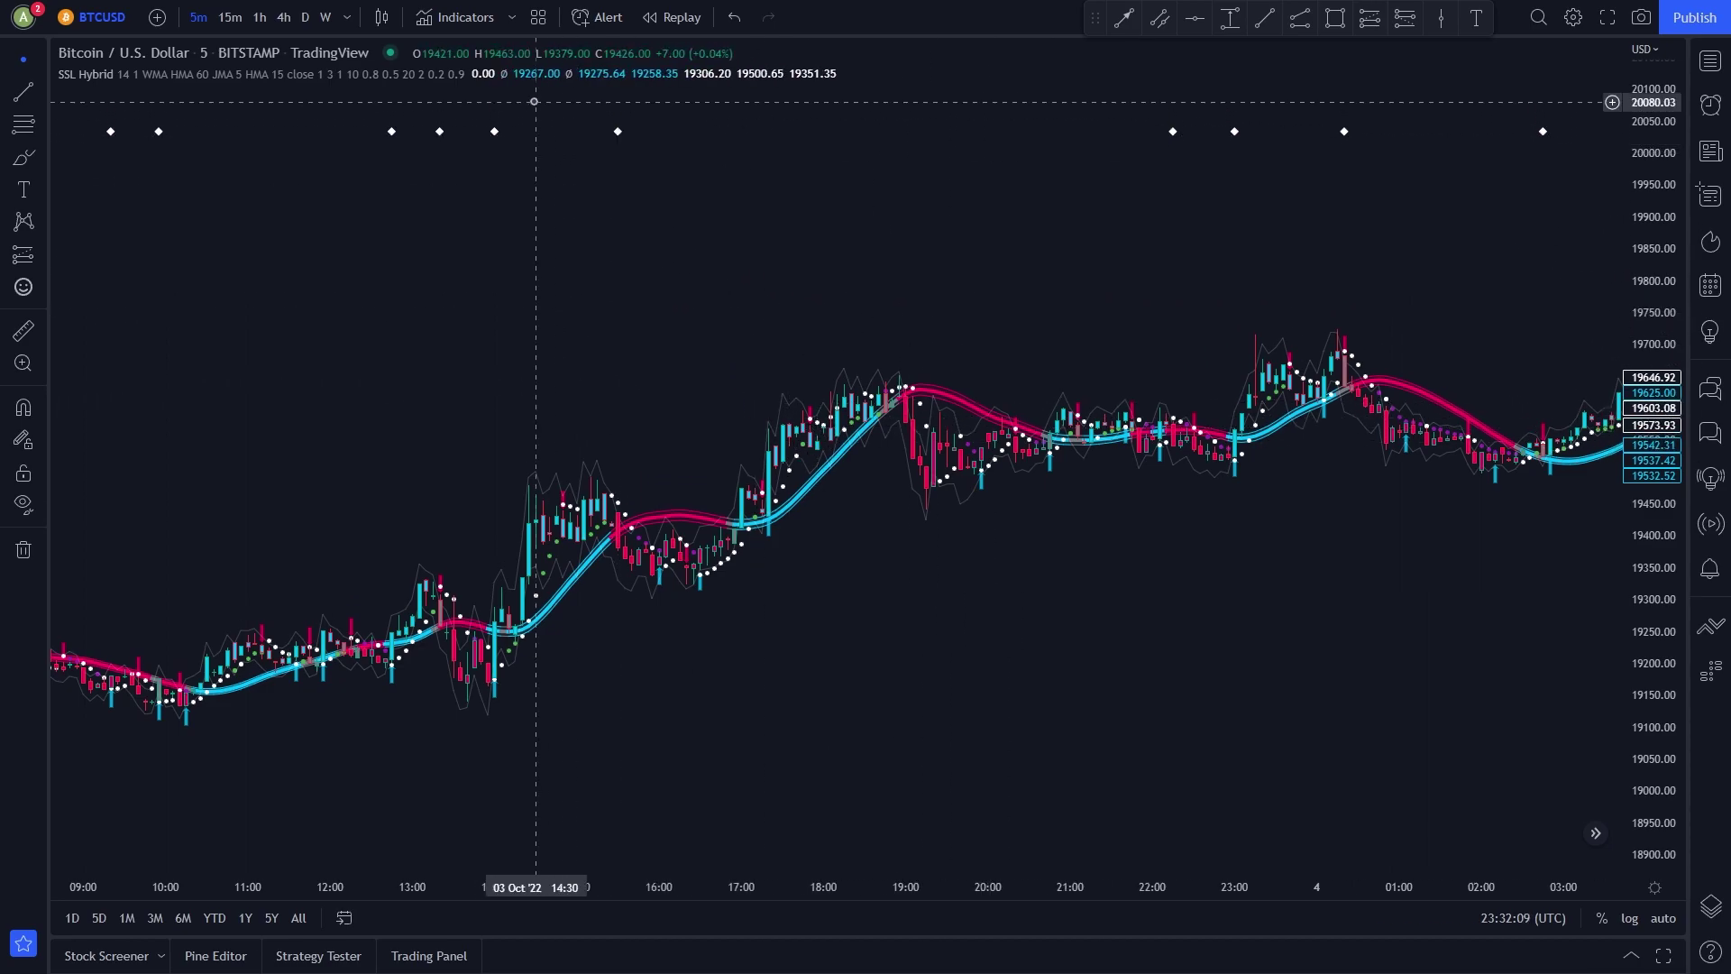
In SSL Hybrid's style settings, hide ATR markers, exit arrows, SSL1, bar colouring and upper channel
{"action": "mouse_move", "coordinate": [517, 88]}
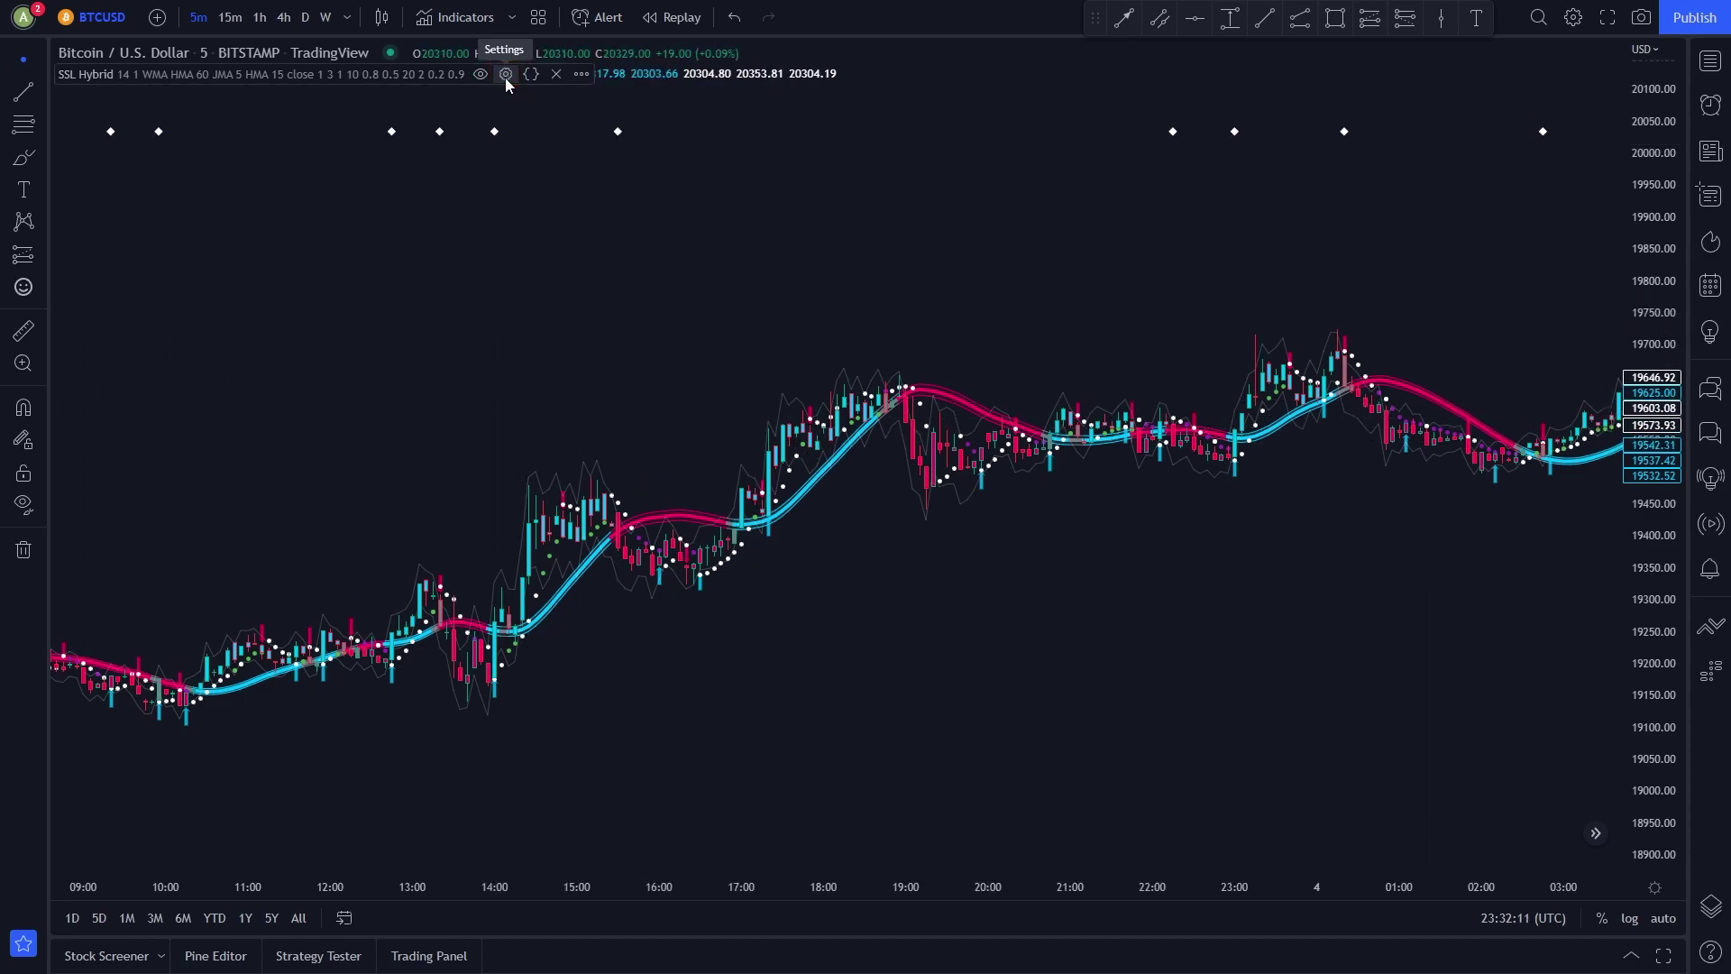
{"action": "left_click", "coordinate": [506, 78]}
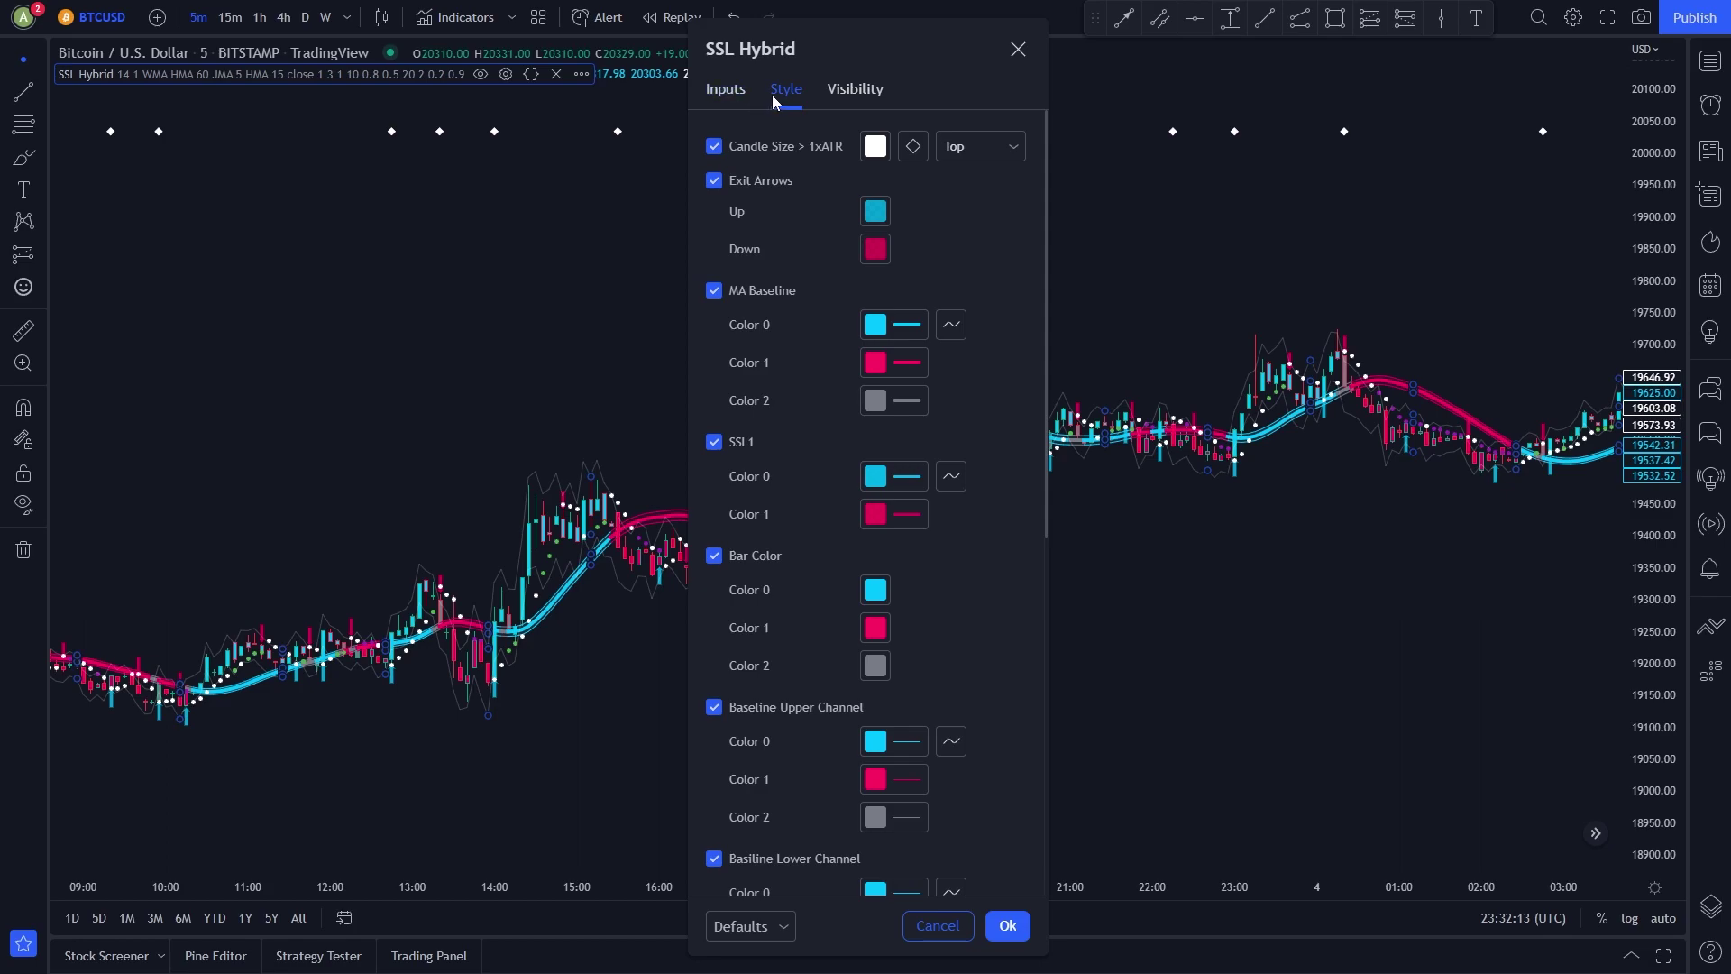
{"action": "left_click", "coordinate": [752, 148]}
{"action": "left_click", "coordinate": [755, 178]}
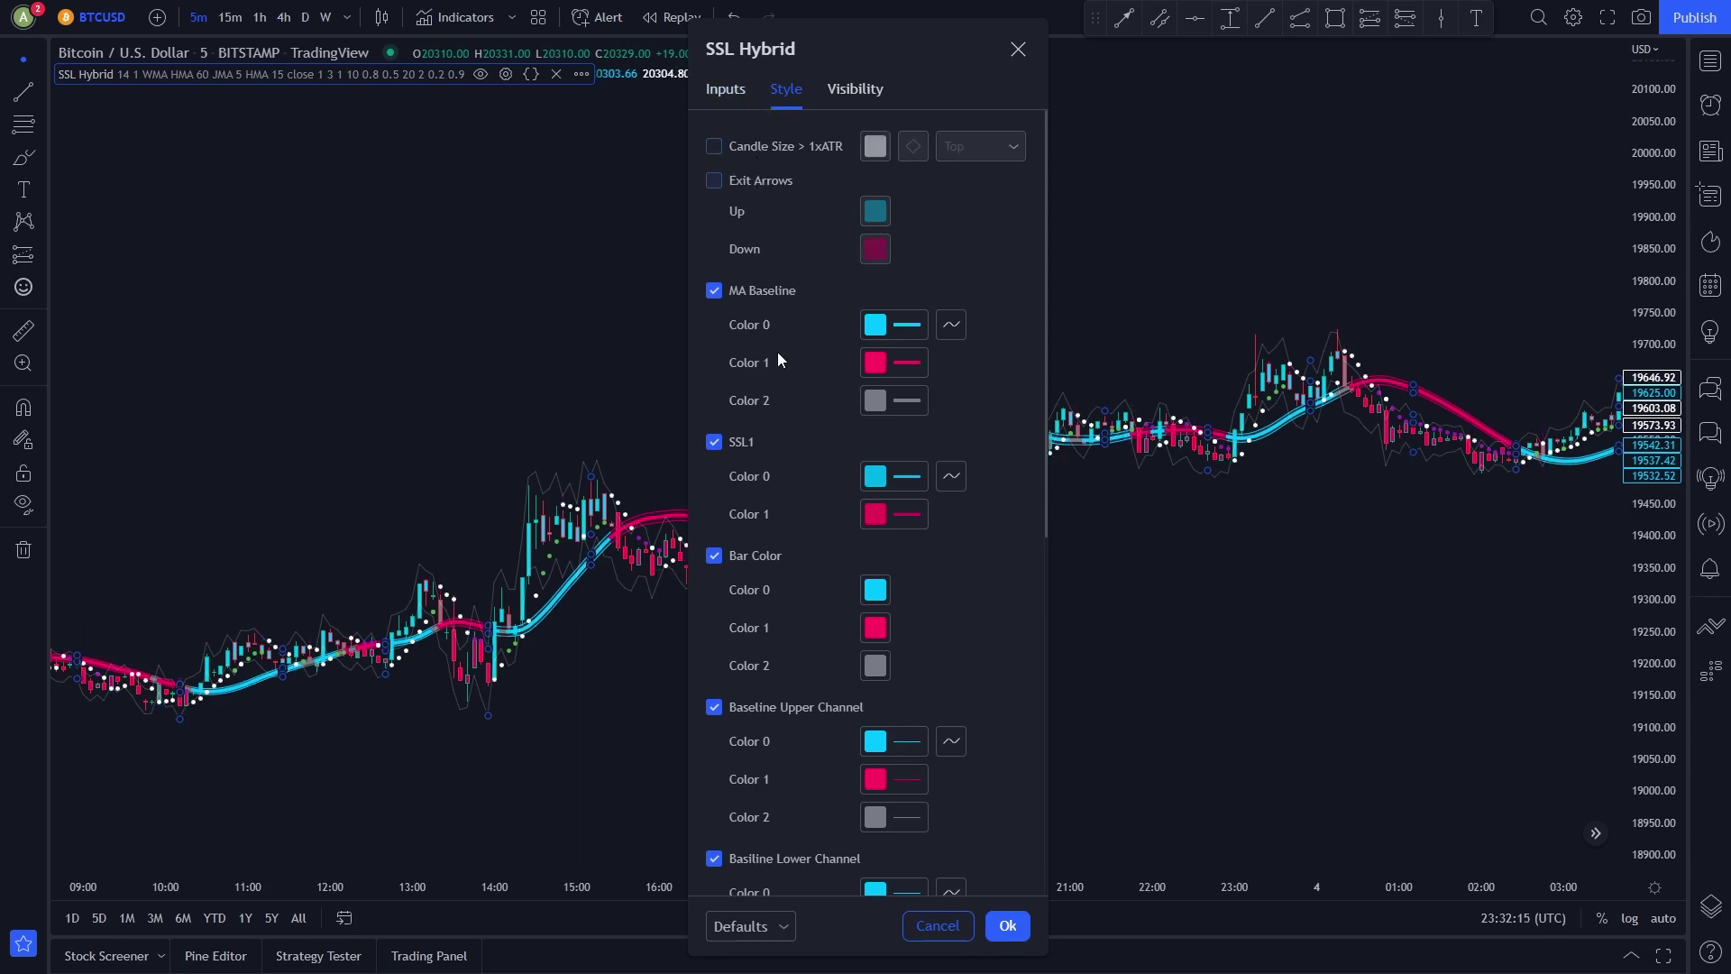
{"action": "left_click", "coordinate": [740, 443]}
{"action": "scroll", "coordinate": [739, 406], "scroll_direction": "down", "scroll_amount": 2}
{"action": "left_click", "coordinate": [738, 377]}
{"action": "left_click", "coordinate": [743, 529]}
Also hide the baseline lower channel, SSL2, +ATR and -ATR bands, and background fill
{"action": "scroll", "coordinate": [743, 528], "scroll_direction": "down", "scroll_amount": 2}
{"action": "left_click", "coordinate": [743, 528]}
{"action": "scroll", "coordinate": [741, 550], "scroll_direction": "down", "scroll_amount": 2}
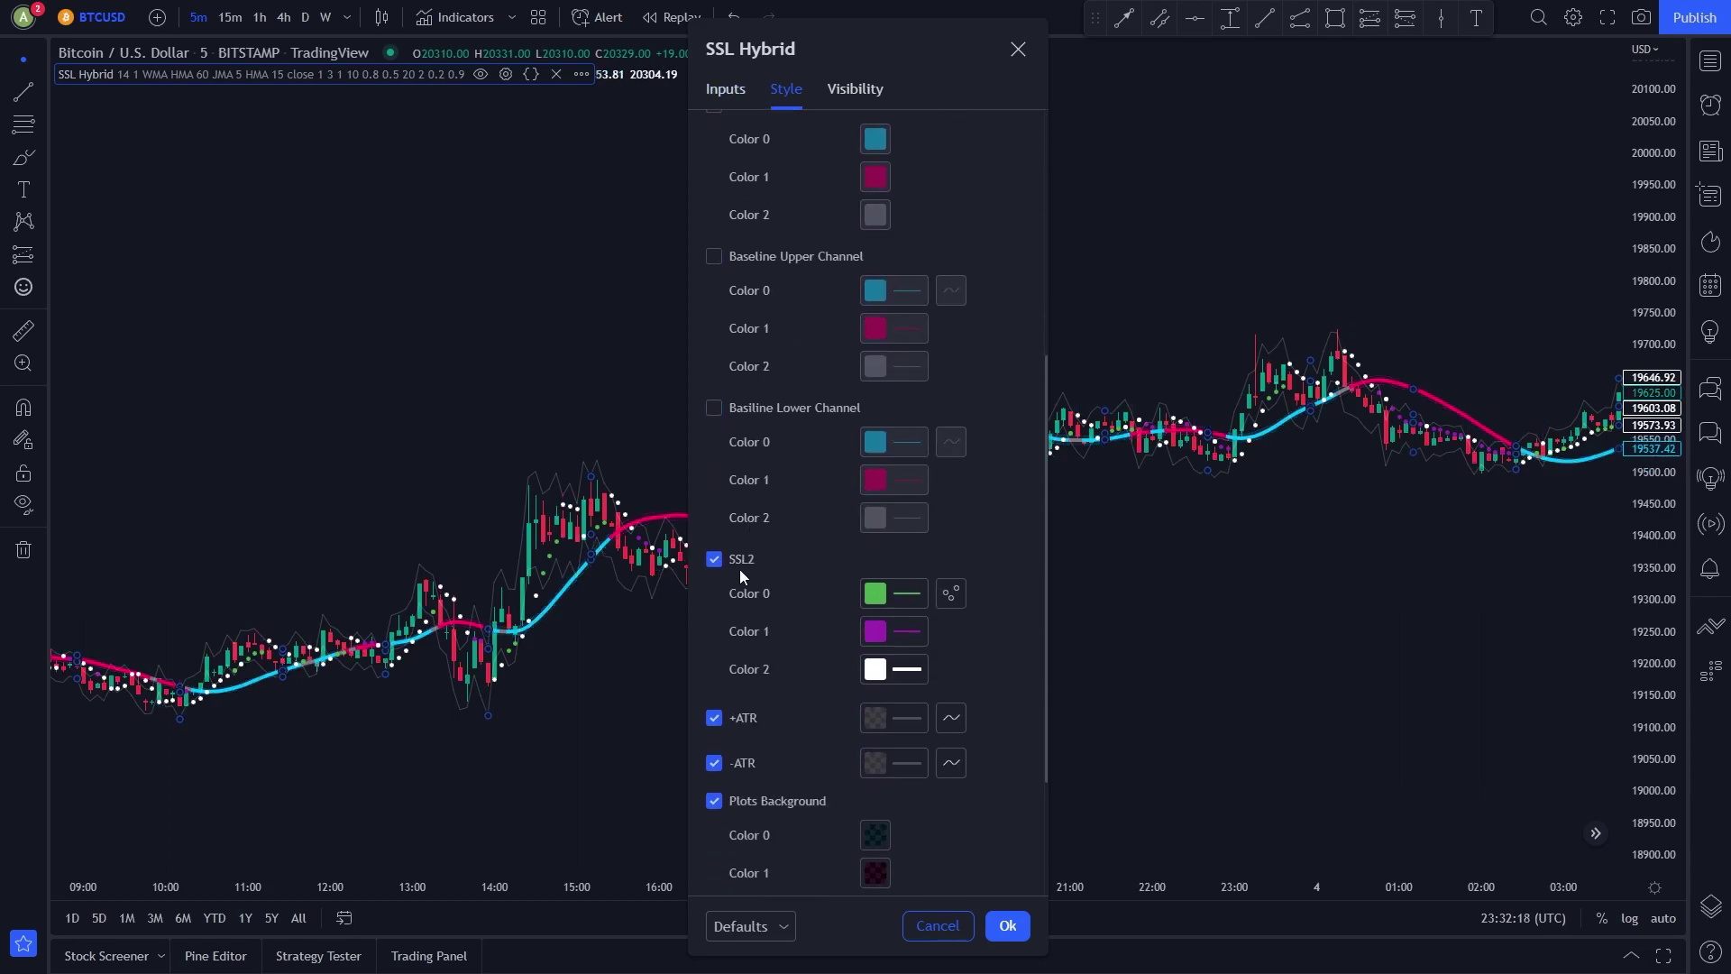
{"action": "left_click", "coordinate": [740, 561]}
{"action": "left_click", "coordinate": [735, 722]}
{"action": "left_click", "coordinate": [738, 763]}
{"action": "scroll", "coordinate": [746, 730], "scroll_direction": "down", "scroll_amount": 2}
{"action": "left_click", "coordinate": [748, 621]}
{"action": "scroll", "coordinate": [752, 817], "scroll_direction": "down", "scroll_amount": 1}
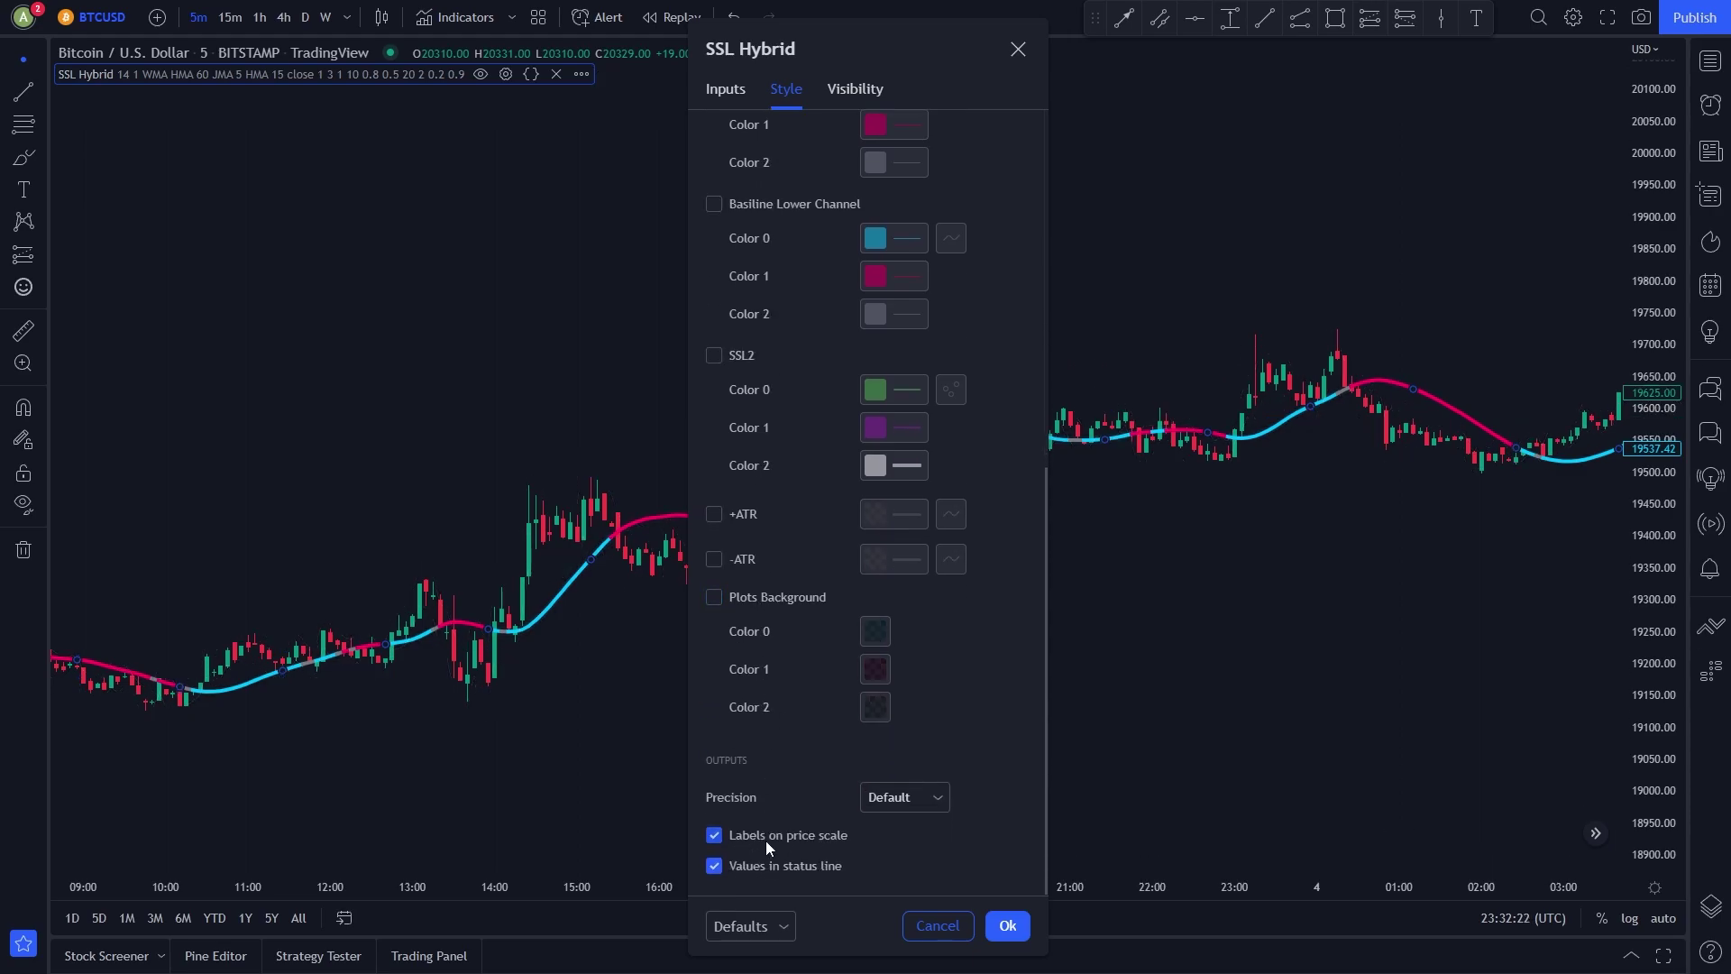
{"action": "scroll", "coordinate": [762, 812], "scroll_direction": "up", "scroll_amount": 8}
Set the MA Baseline's rising colour to green and apply the SSL Hybrid style
{"action": "left_click", "coordinate": [879, 325]}
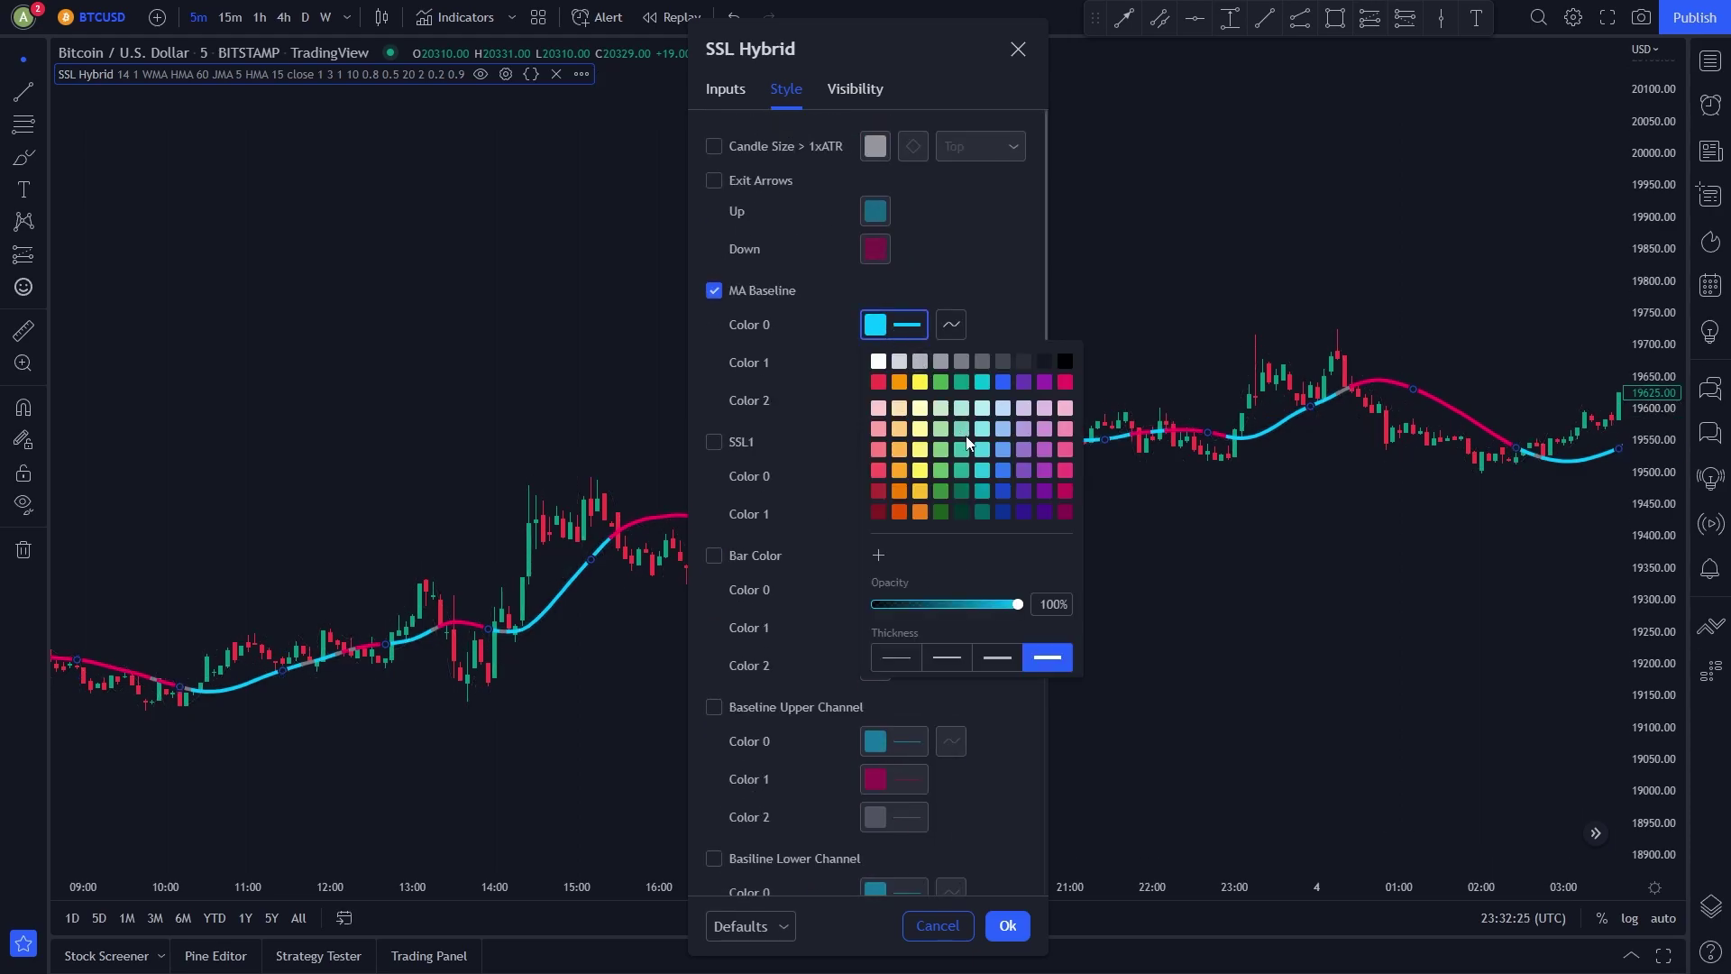
{"action": "left_click", "coordinate": [940, 382]}
{"action": "left_click", "coordinate": [983, 321]}
{"action": "left_click", "coordinate": [1007, 927]}
{"action": "left_click_drag", "start_coordinate": [982, 627], "coordinate": [914, 627]}
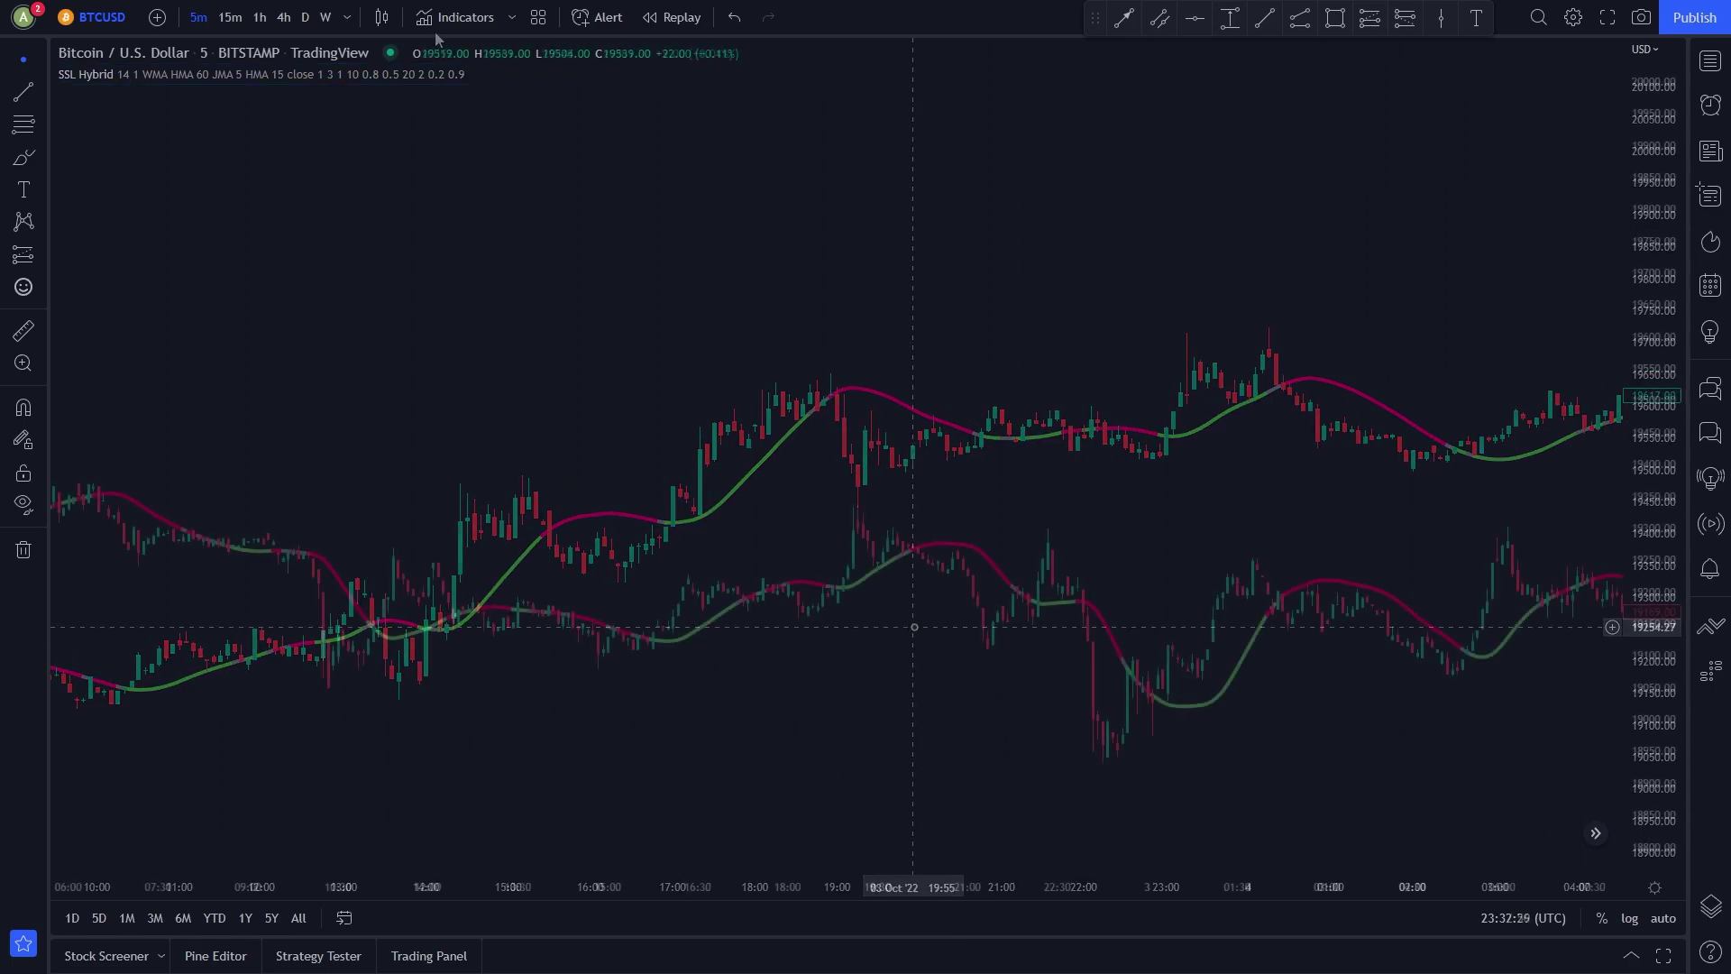
Search indicators for 'open close' and add Open Close Cross Alert R6 beneath the chart
{"action": "left_click", "coordinate": [438, 25]}
{"action": "type", "text": "open close"}
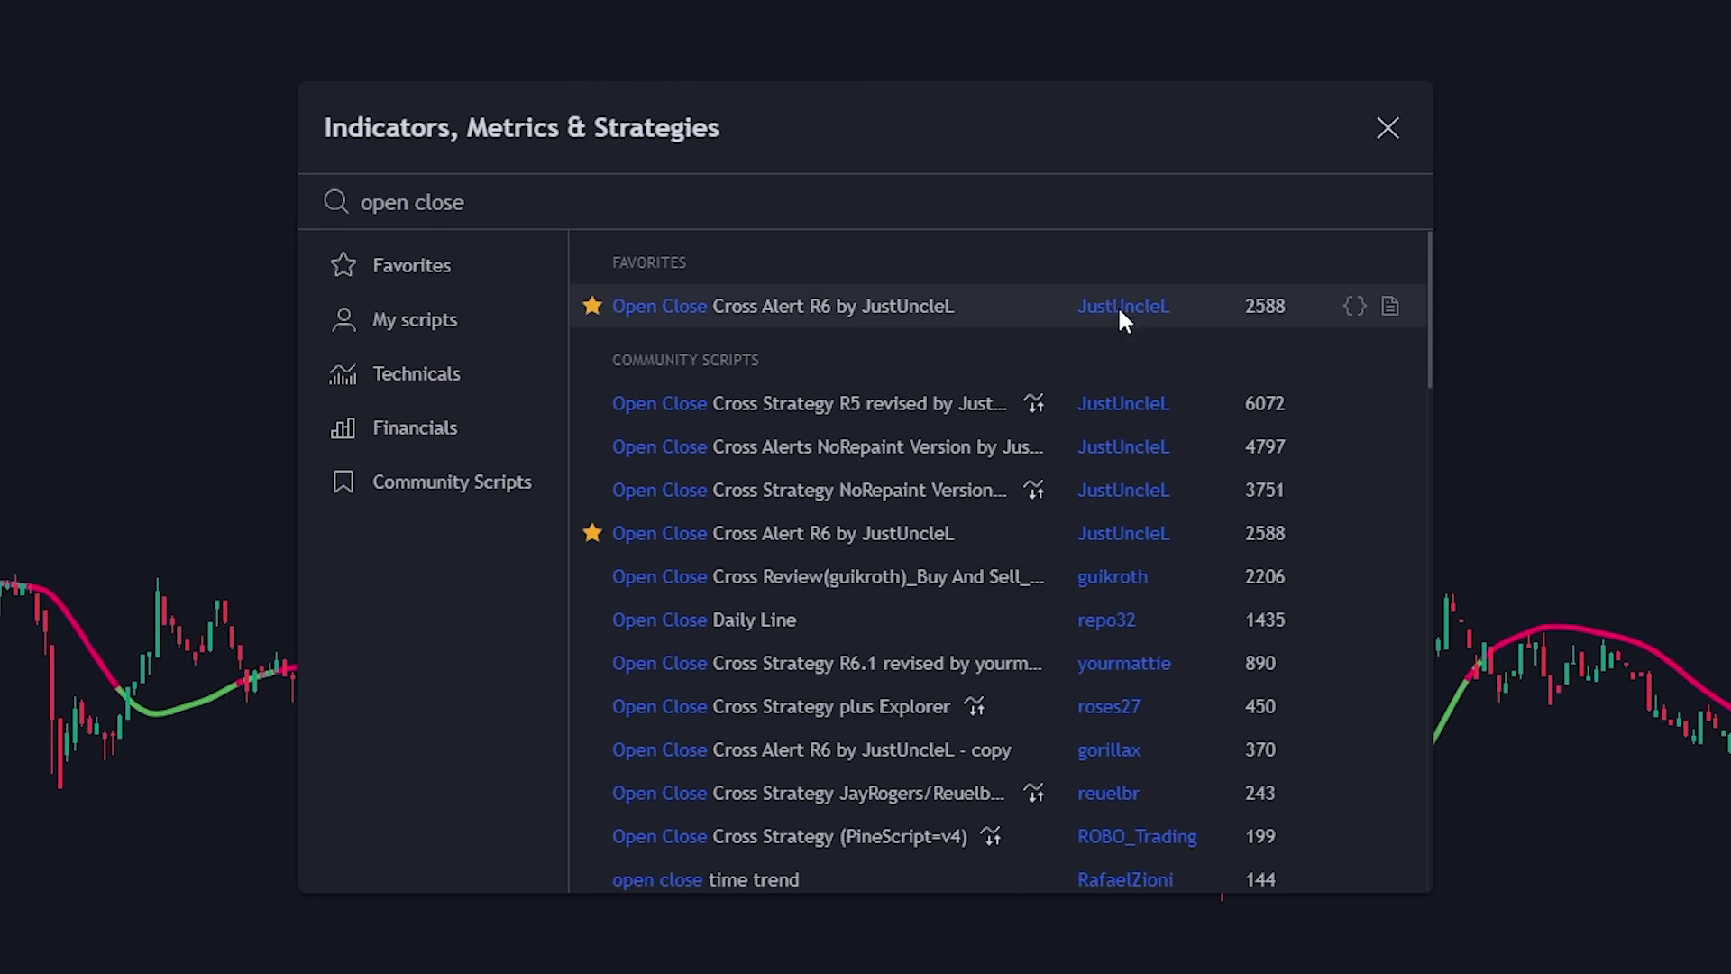
{"action": "key", "text": "ctrl+a"}
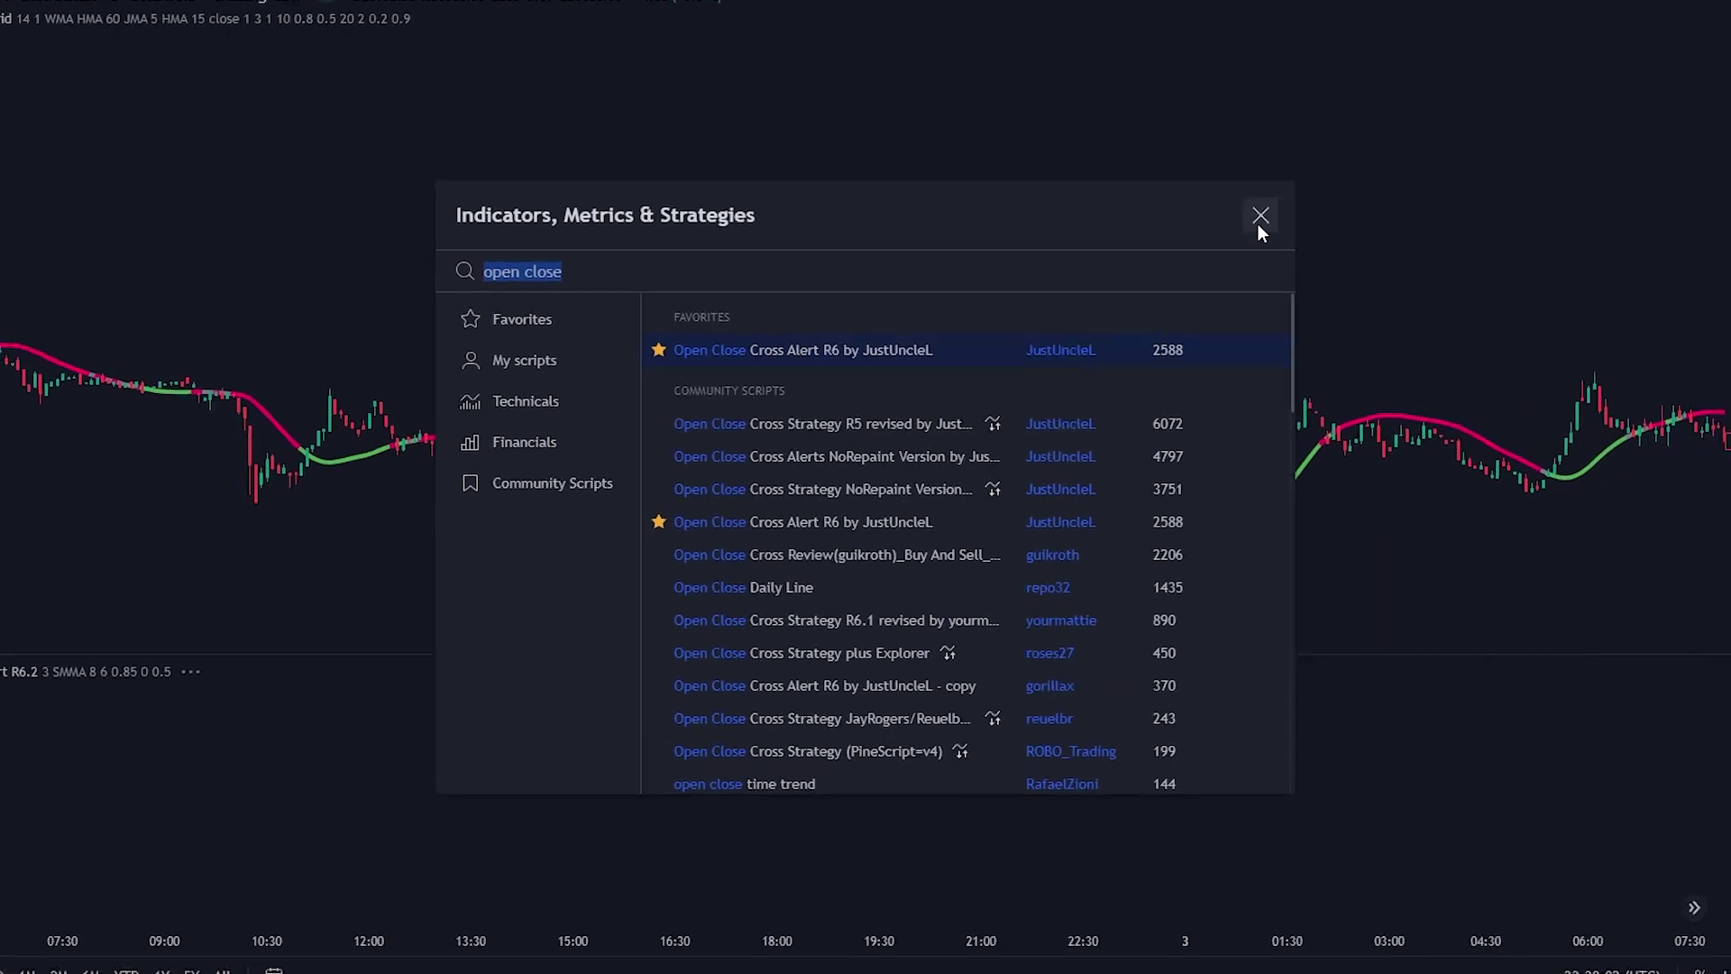
{"action": "left_click", "coordinate": [1387, 128]}
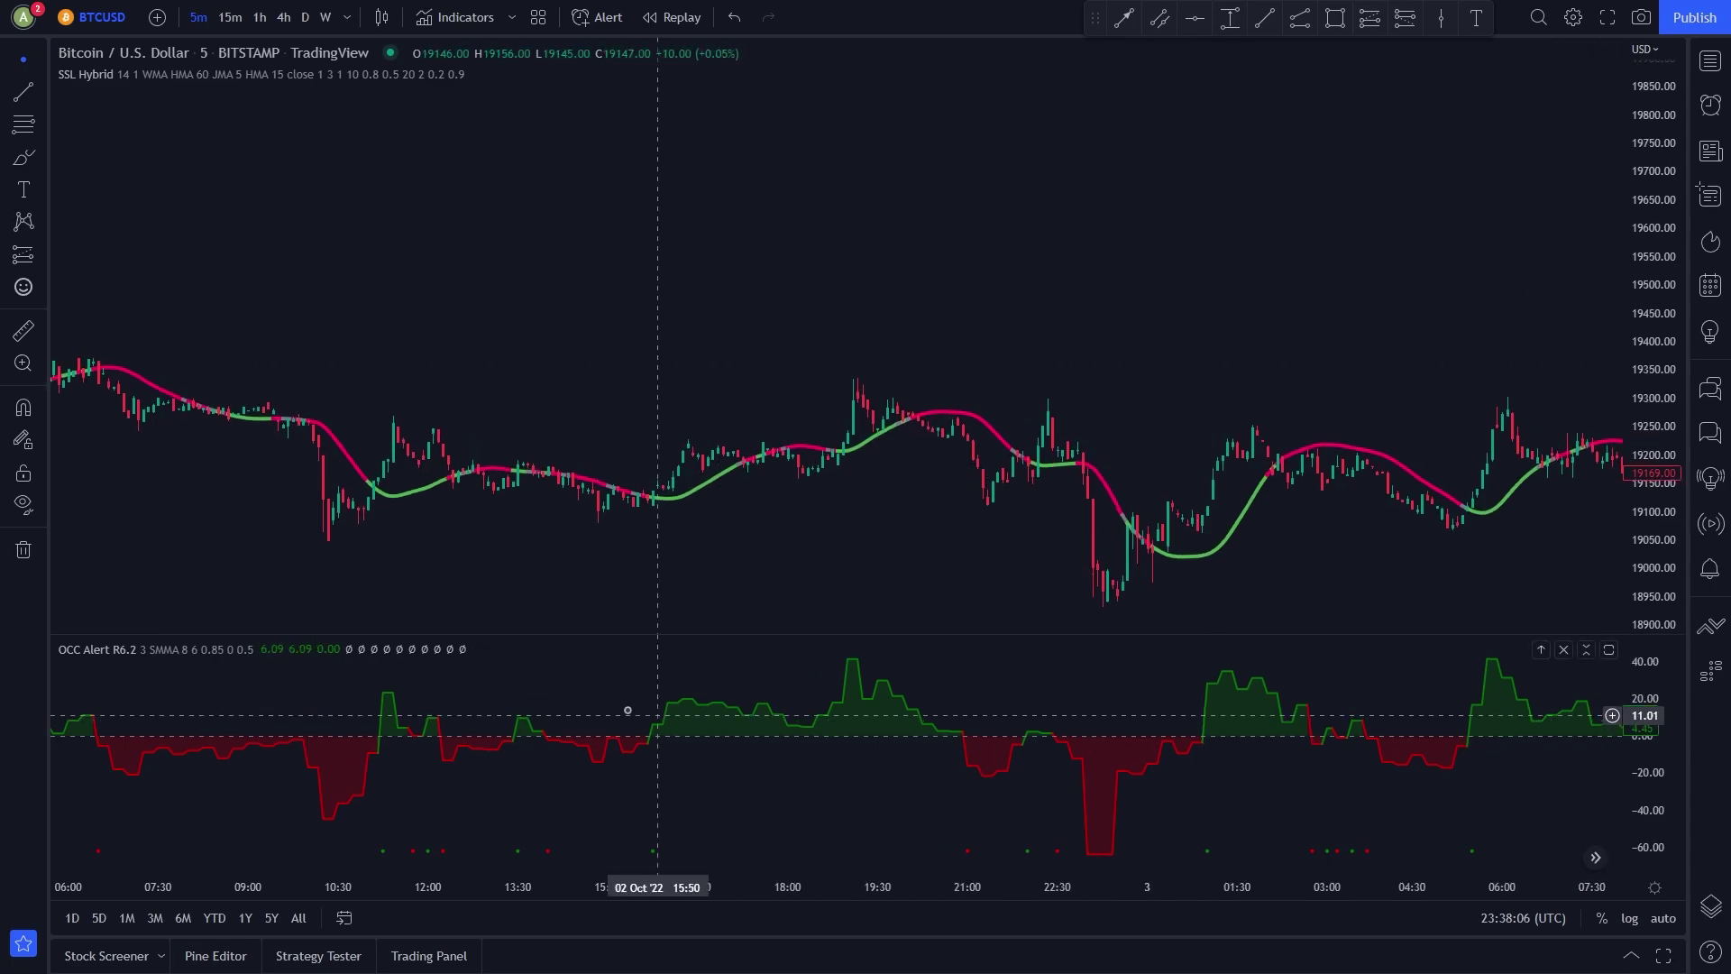
In OCC Alert R6.2 style settings, hide the RSI High, Low, H F, L F and H D plots
{"action": "mouse_move", "coordinate": [381, 649]}
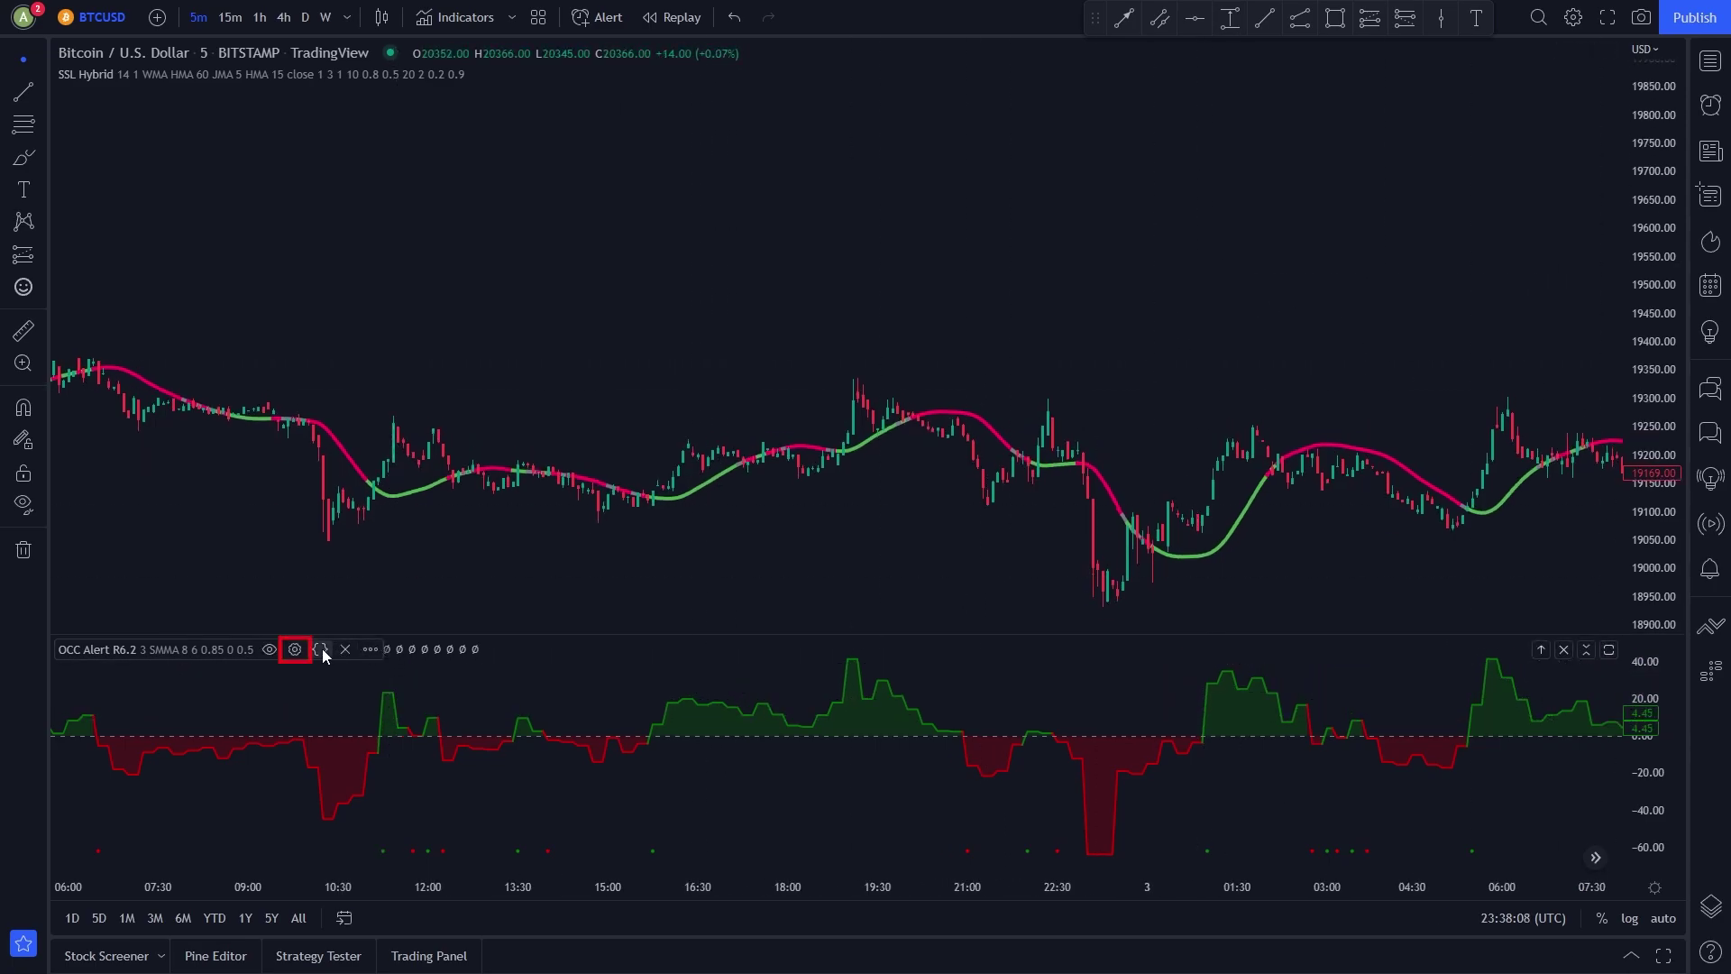
{"action": "left_click", "coordinate": [294, 649]}
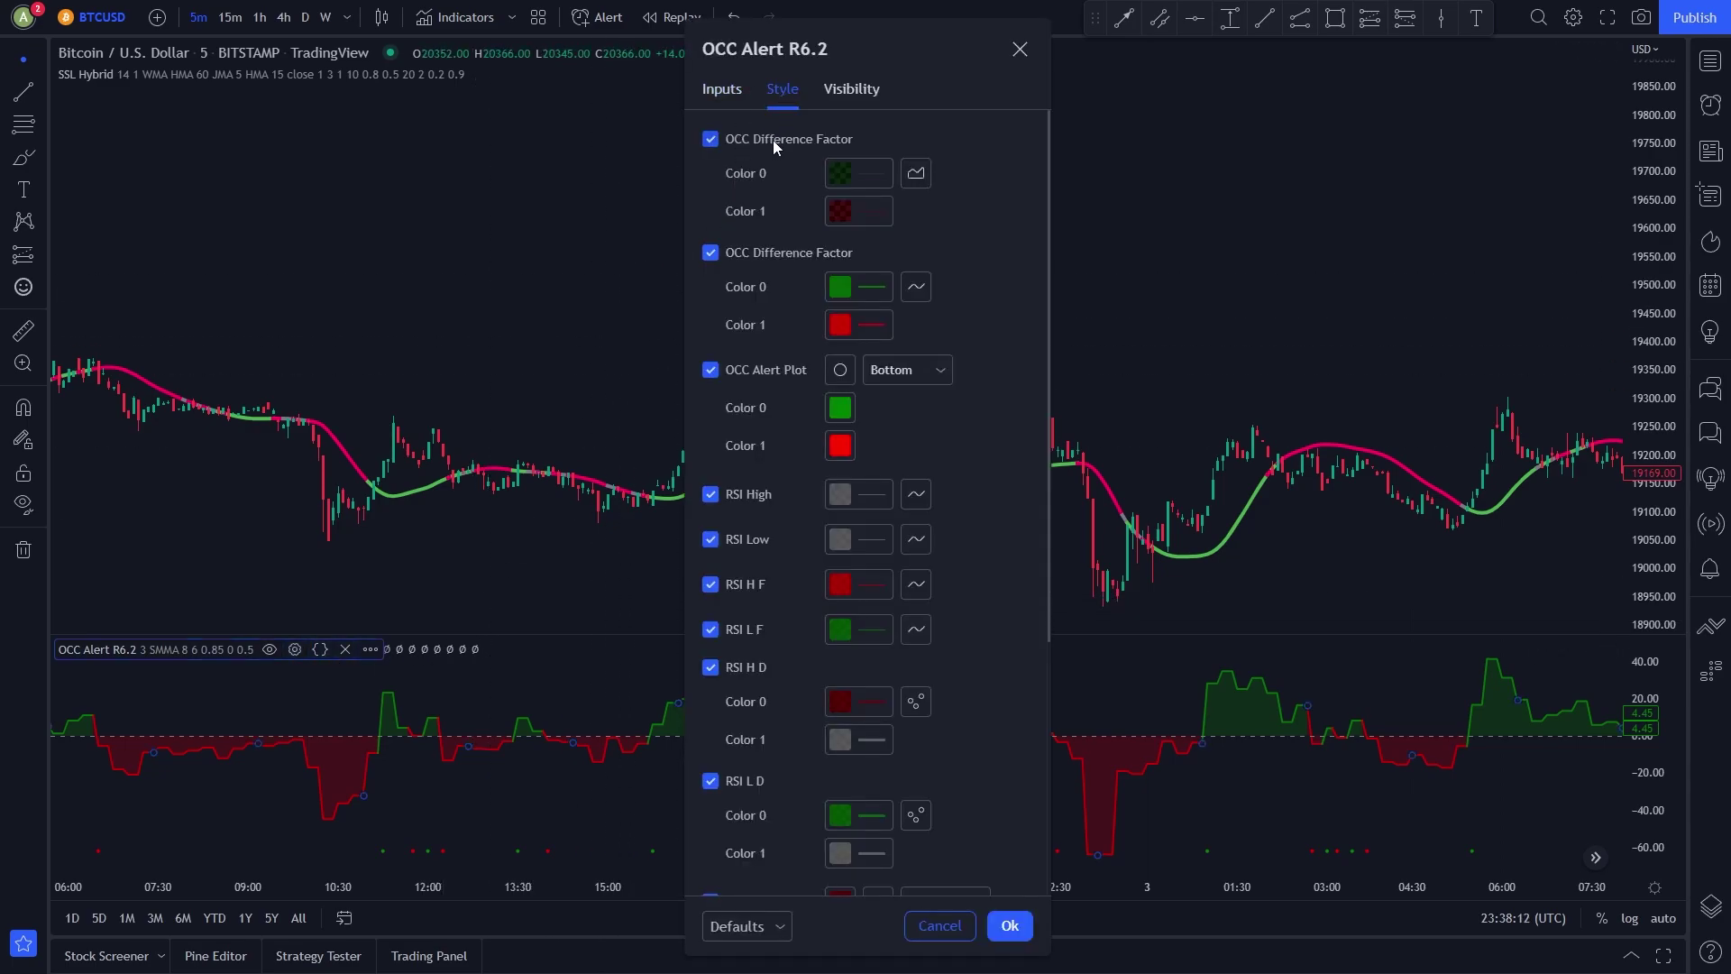
{"action": "scroll", "coordinate": [778, 369], "scroll_direction": "down", "scroll_amount": 1}
{"action": "left_click", "coordinate": [754, 403]}
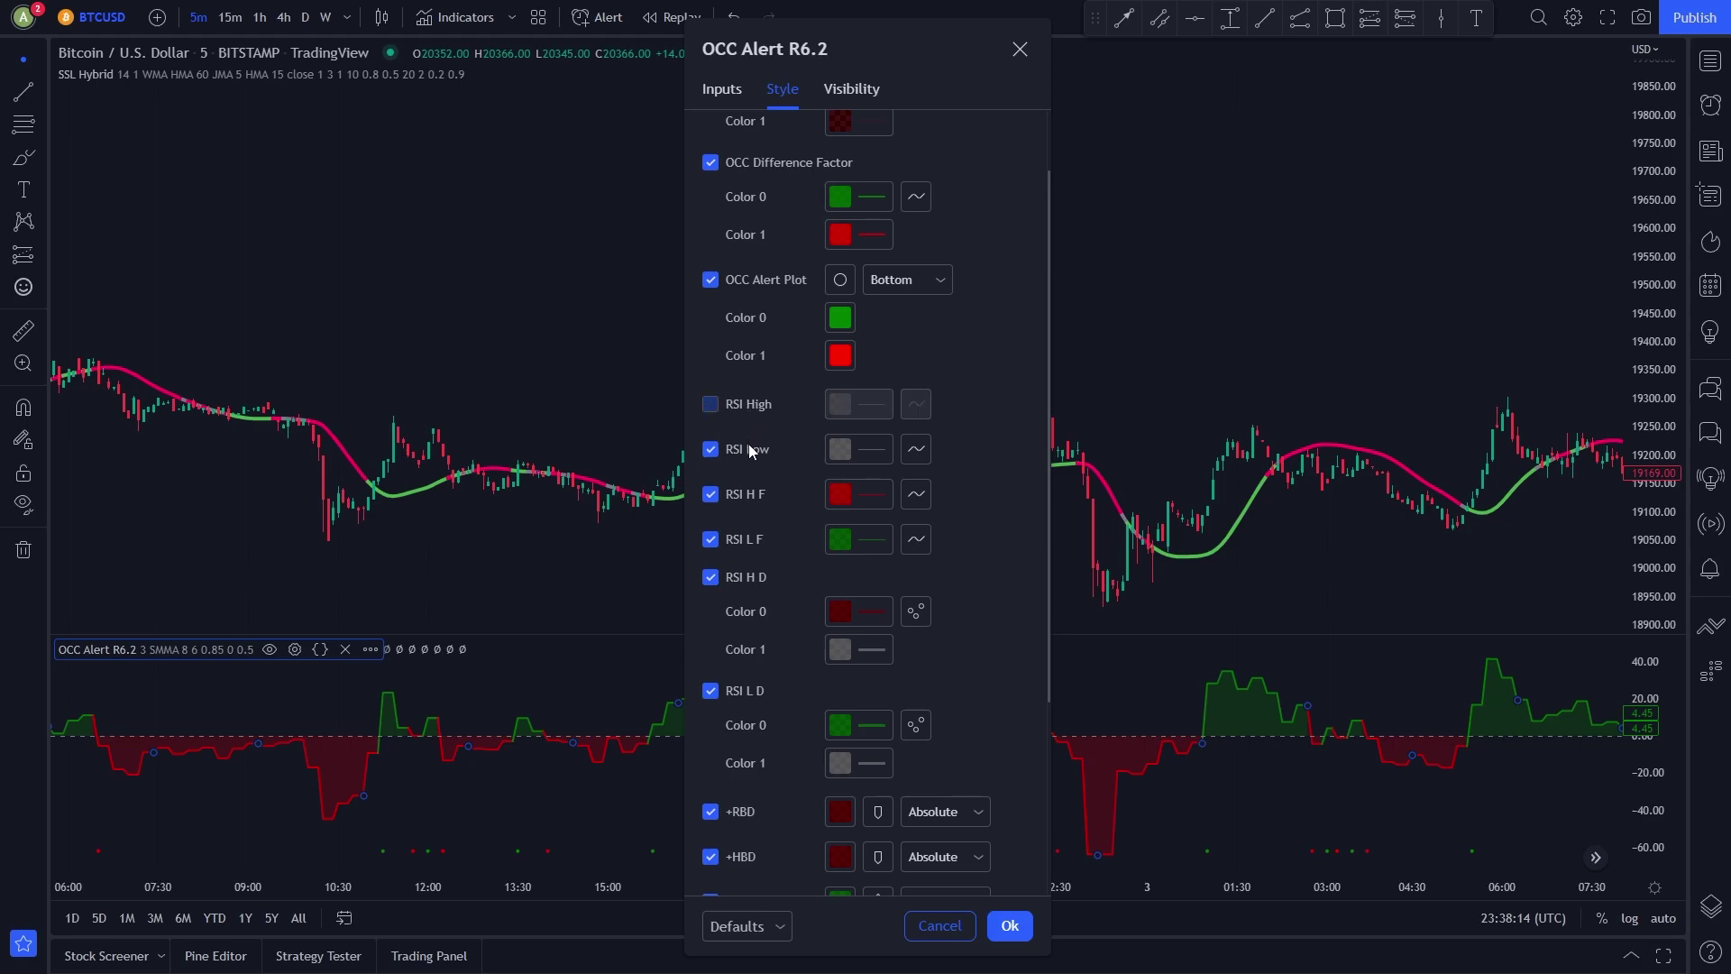
{"action": "left_click", "coordinate": [749, 448]}
{"action": "left_click", "coordinate": [750, 495]}
{"action": "scroll", "coordinate": [745, 465], "scroll_direction": "down", "scroll_amount": 1}
{"action": "left_click", "coordinate": [745, 463]}
{"action": "left_click", "coordinate": [744, 487]}
Hide RSI L D, +RBD, +HBD, -RBD and -HBD plots and apply the OCC Alert style
{"action": "scroll", "coordinate": [744, 490], "scroll_direction": "down", "scroll_amount": 1}
{"action": "left_click", "coordinate": [744, 507]}
{"action": "left_click", "coordinate": [743, 631]}
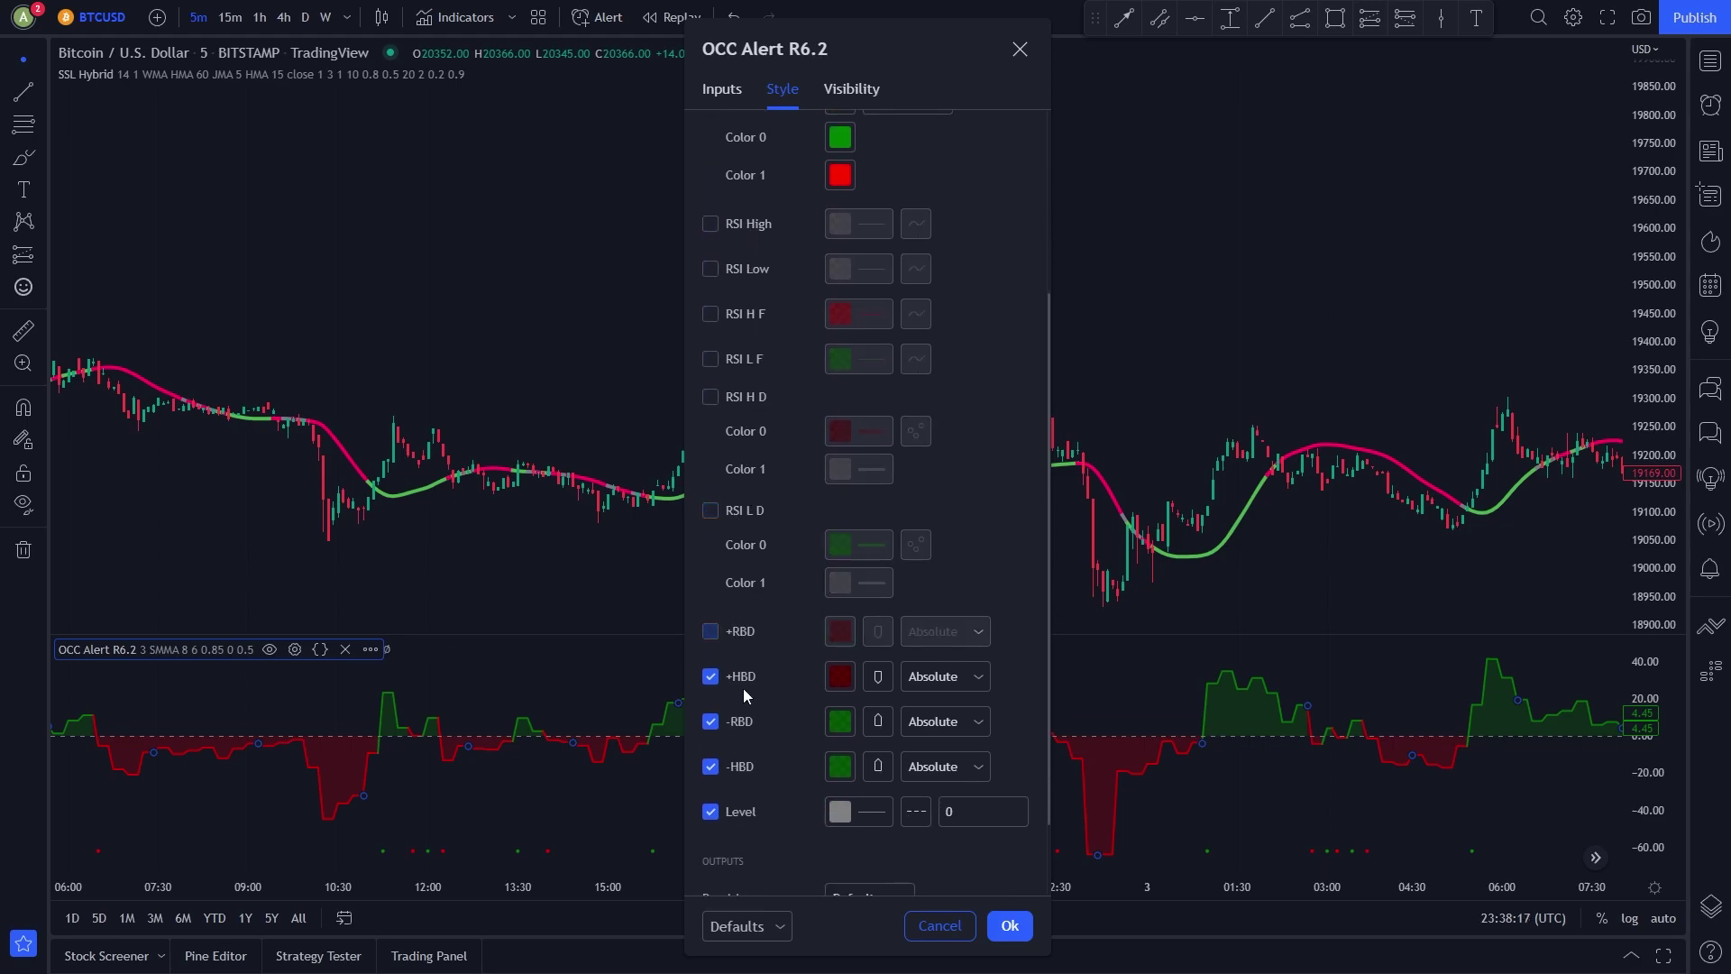
{"action": "left_click", "coordinate": [743, 678]}
{"action": "scroll", "coordinate": [740, 667], "scroll_direction": "down", "scroll_amount": 1}
{"action": "left_click", "coordinate": [736, 622]}
{"action": "left_click", "coordinate": [1008, 927]}
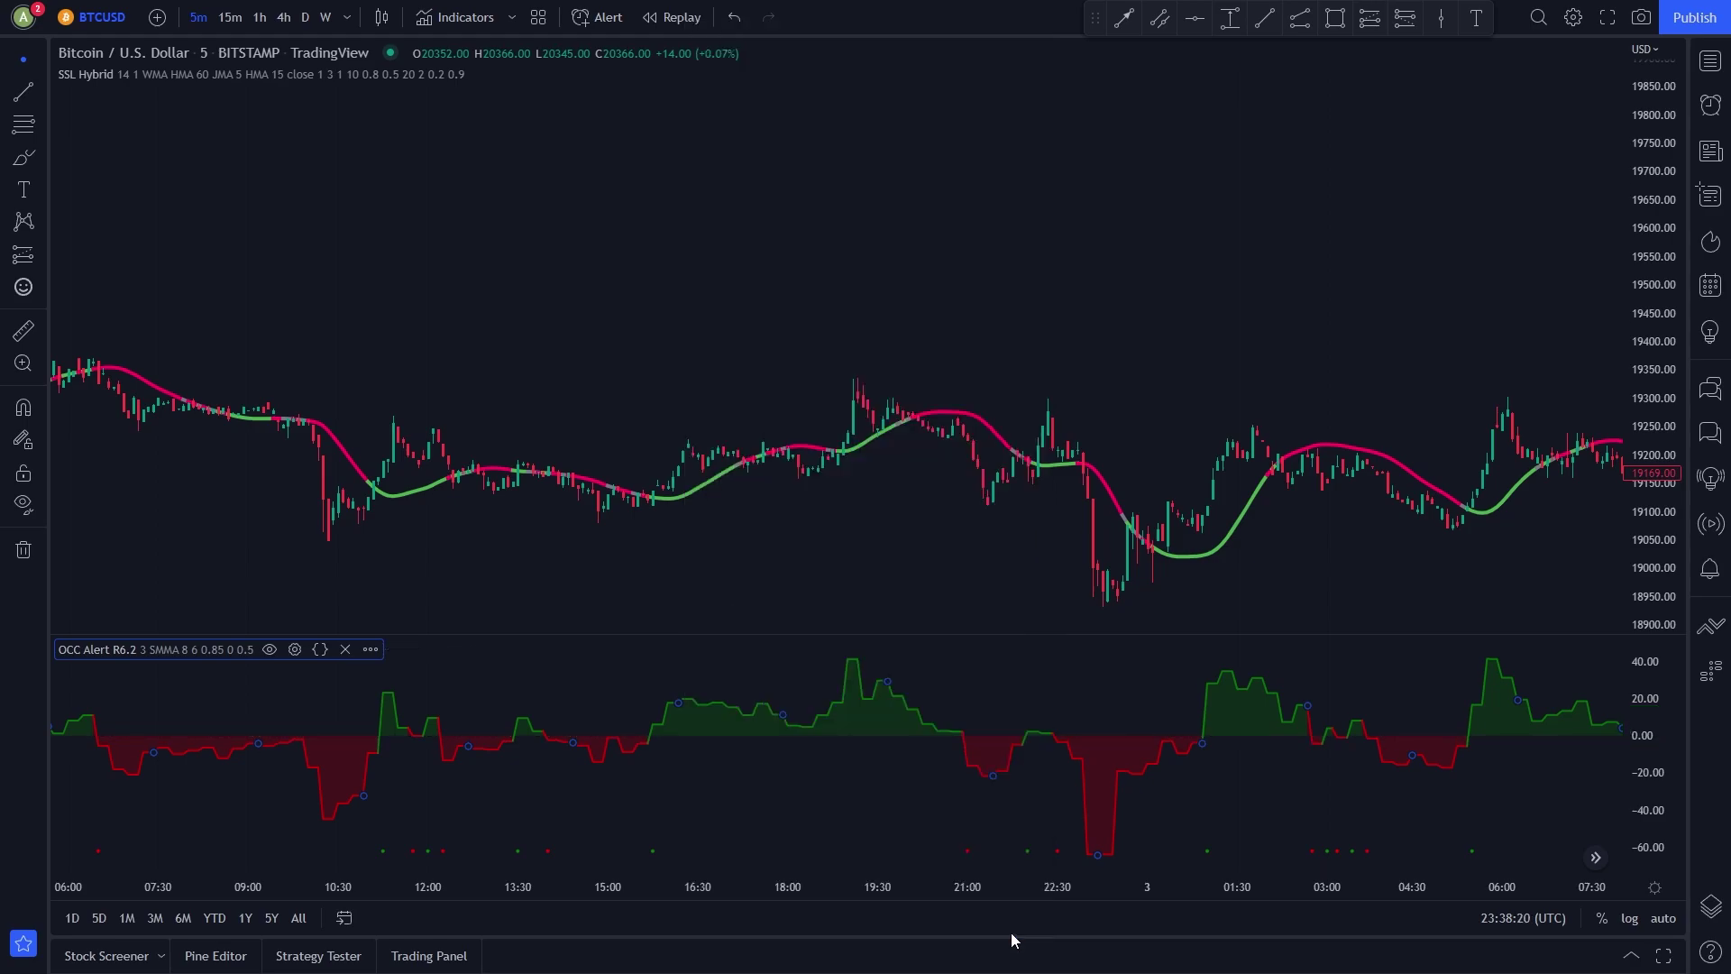
{"action": "left_click_drag", "start_coordinate": [992, 388], "coordinate": [551, 282]}
{"action": "scroll", "coordinate": [541, 307], "scroll_direction": "down", "scroll_amount": 5}
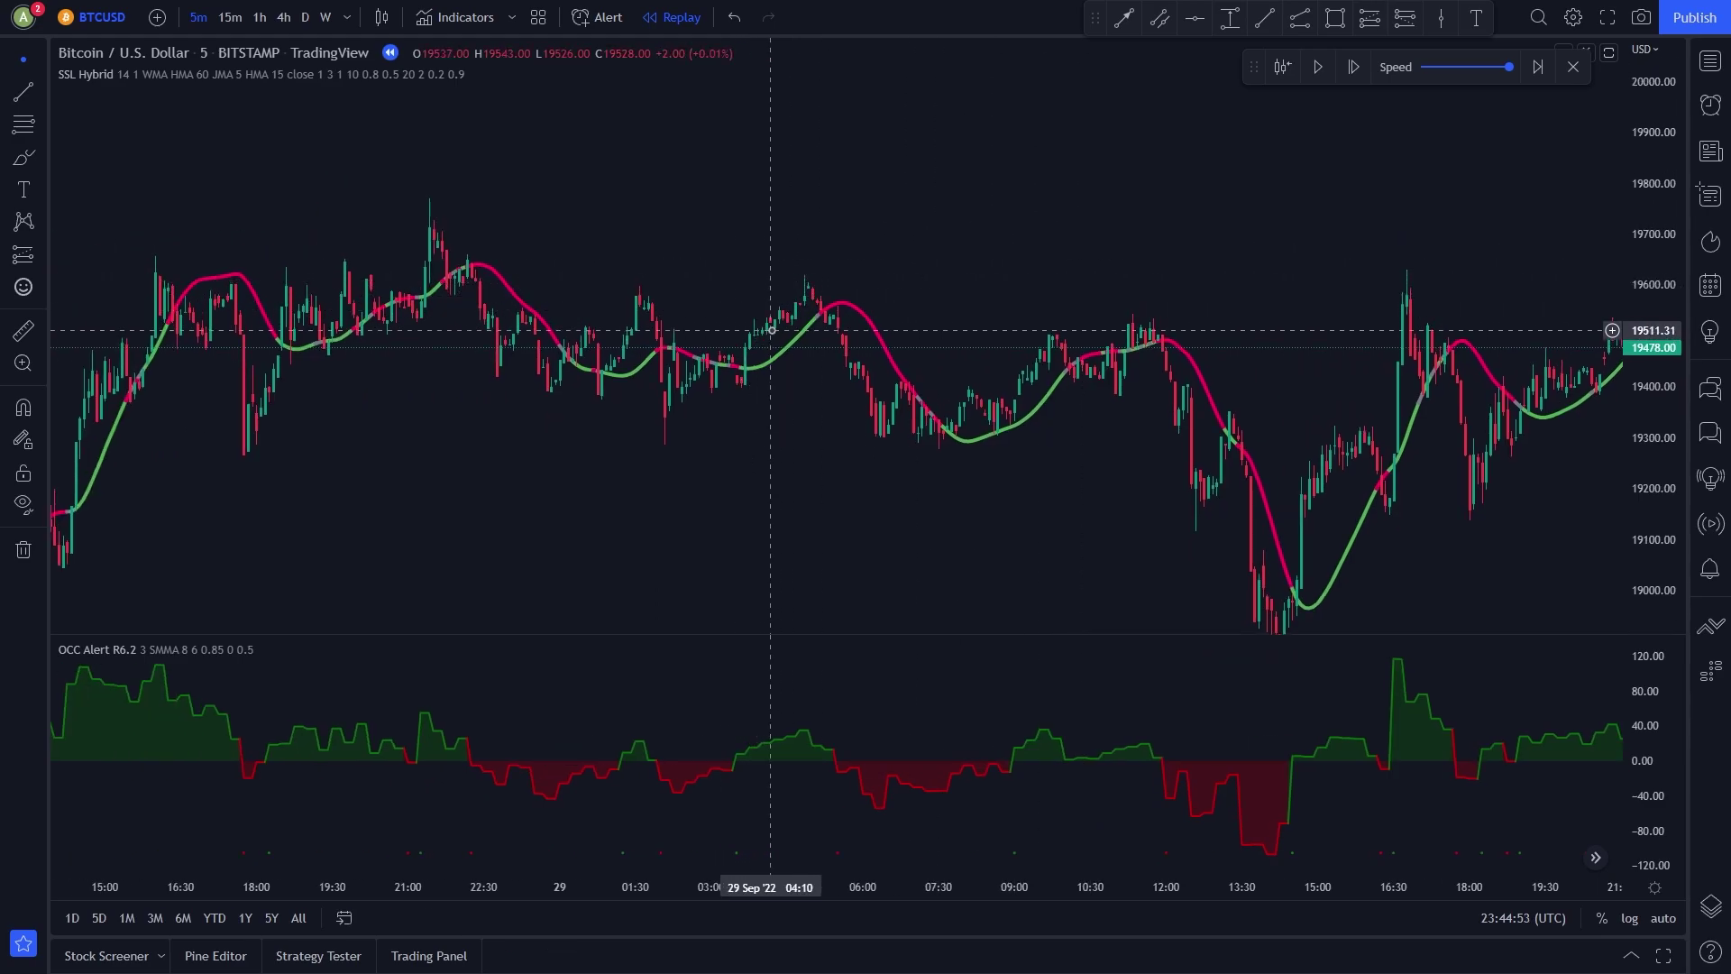
Pan the replay chart to reveal more recent bars
{"action": "left_click_drag", "start_coordinate": [1034, 312], "coordinate": [529, 252]}
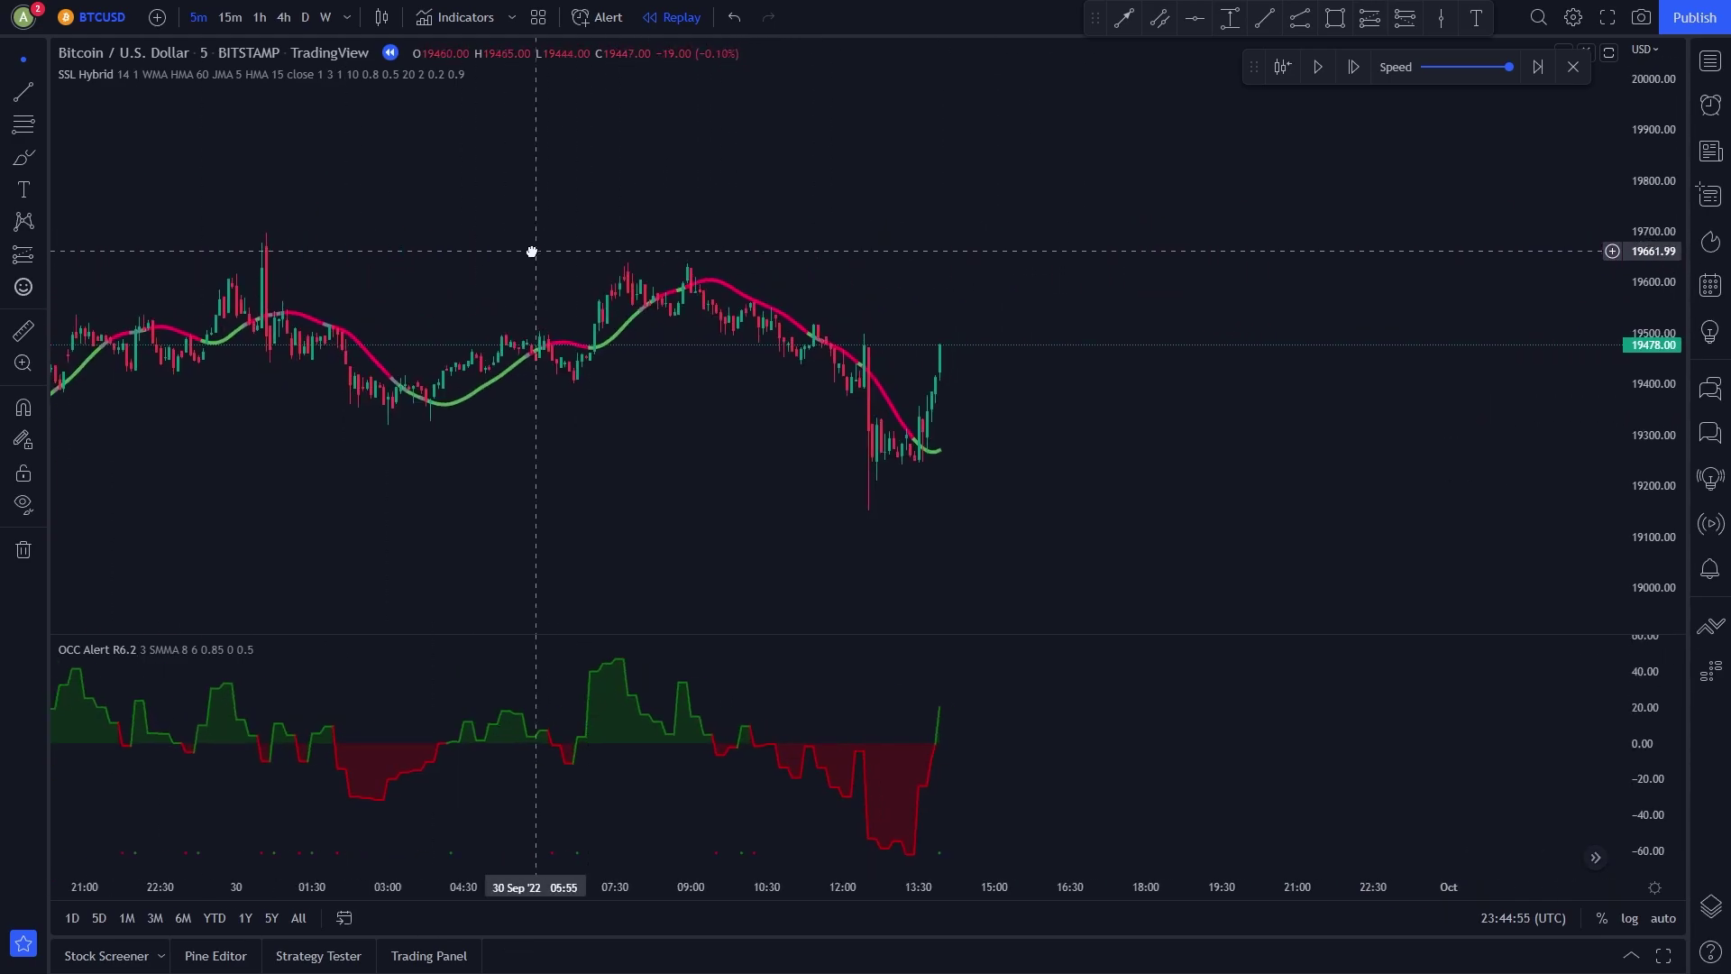
{"action": "left_click_drag", "start_coordinate": [785, 287], "coordinate": [743, 322]}
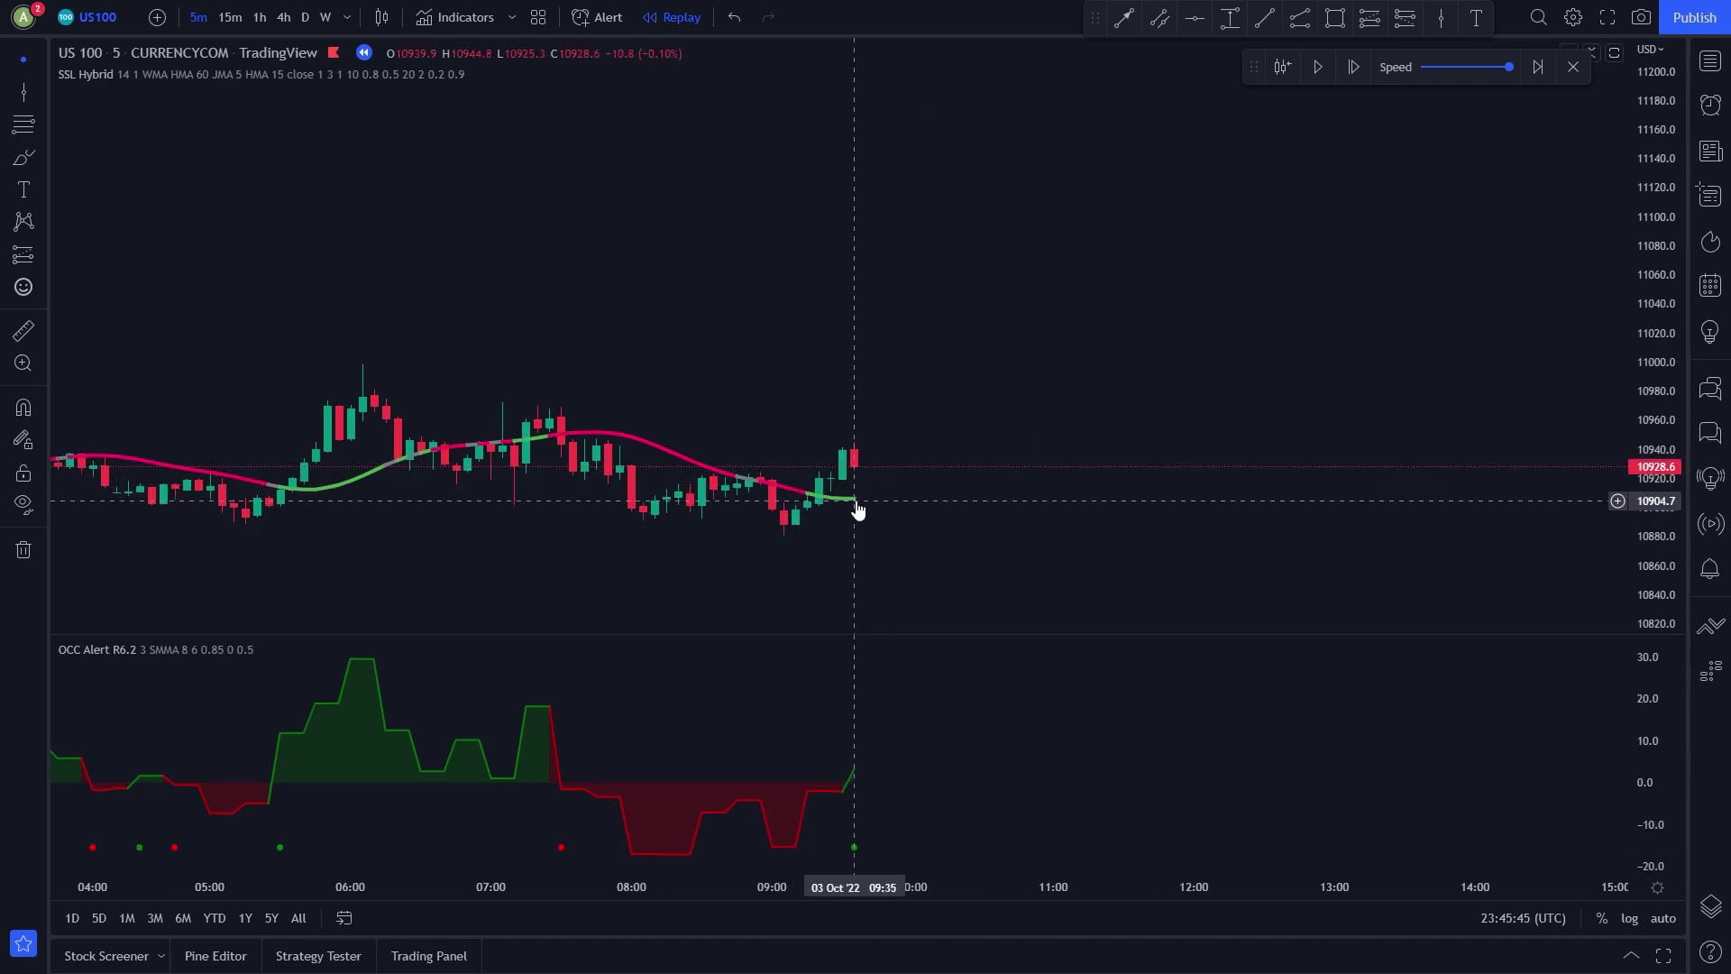
Place a long position at 10928.6 with stop near 10888.6 and a raised target, then play and stop the replay
{"action": "left_click", "coordinate": [1379, 20]}
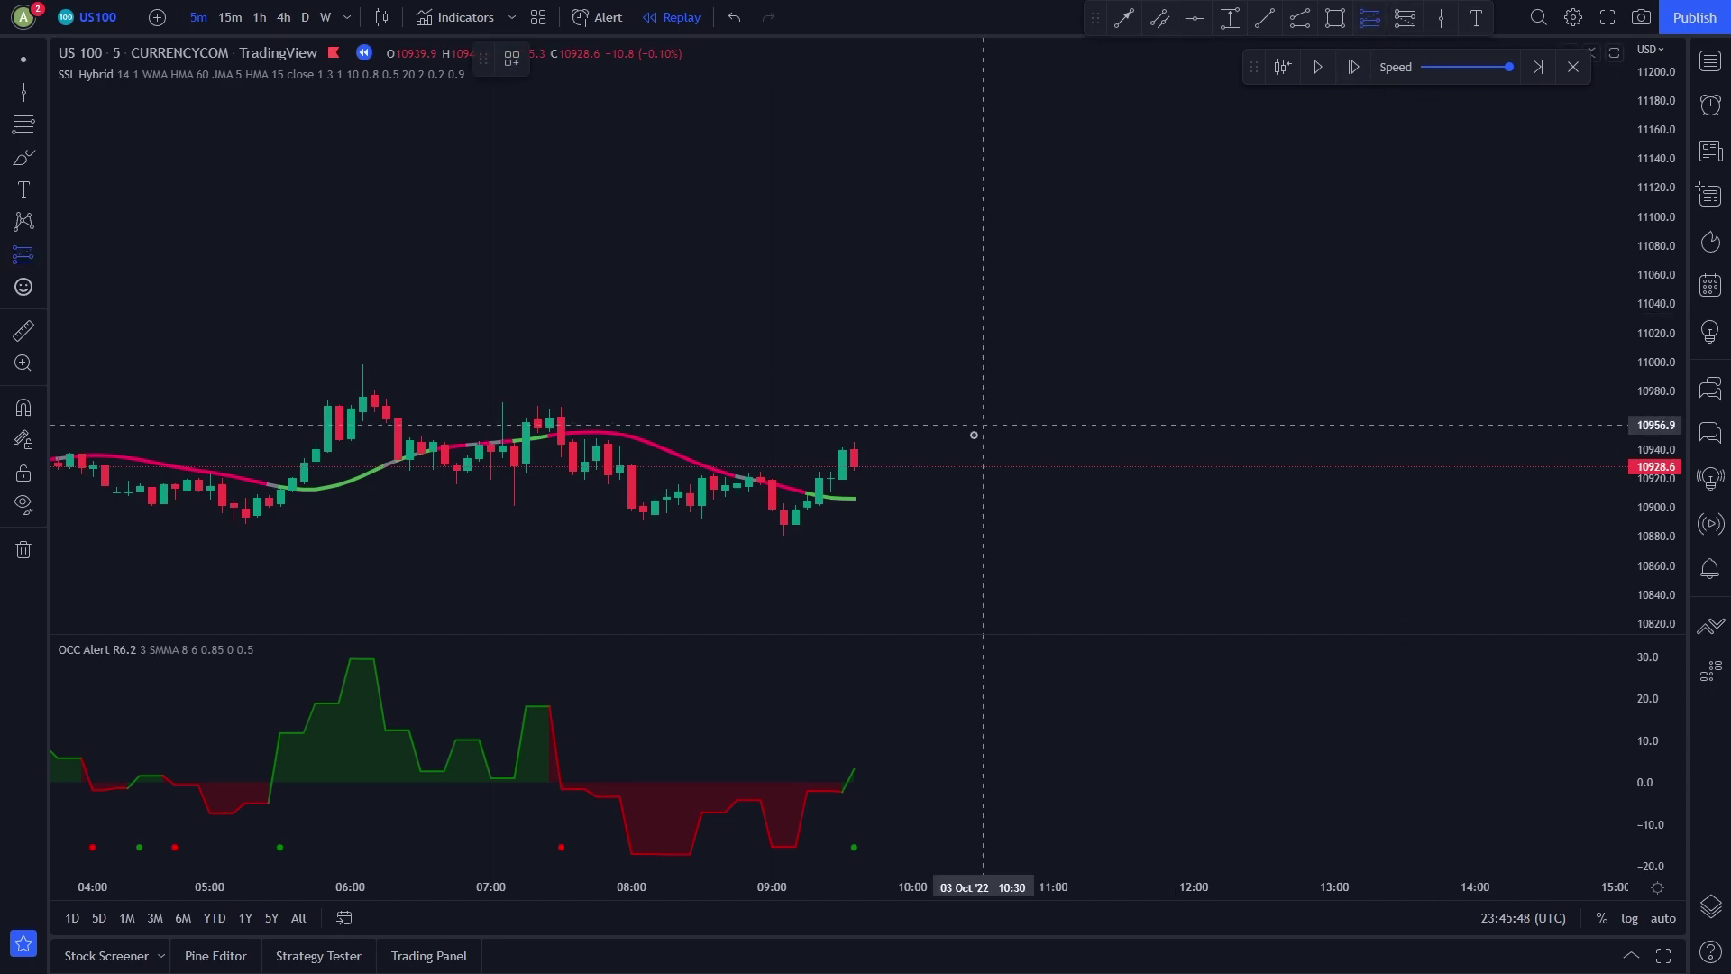
{"action": "left_click", "coordinate": [870, 466]}
{"action": "left_click_drag", "start_coordinate": [866, 485], "coordinate": [866, 524]}
{"action": "left_click_drag", "start_coordinate": [866, 433], "coordinate": [879, 379]}
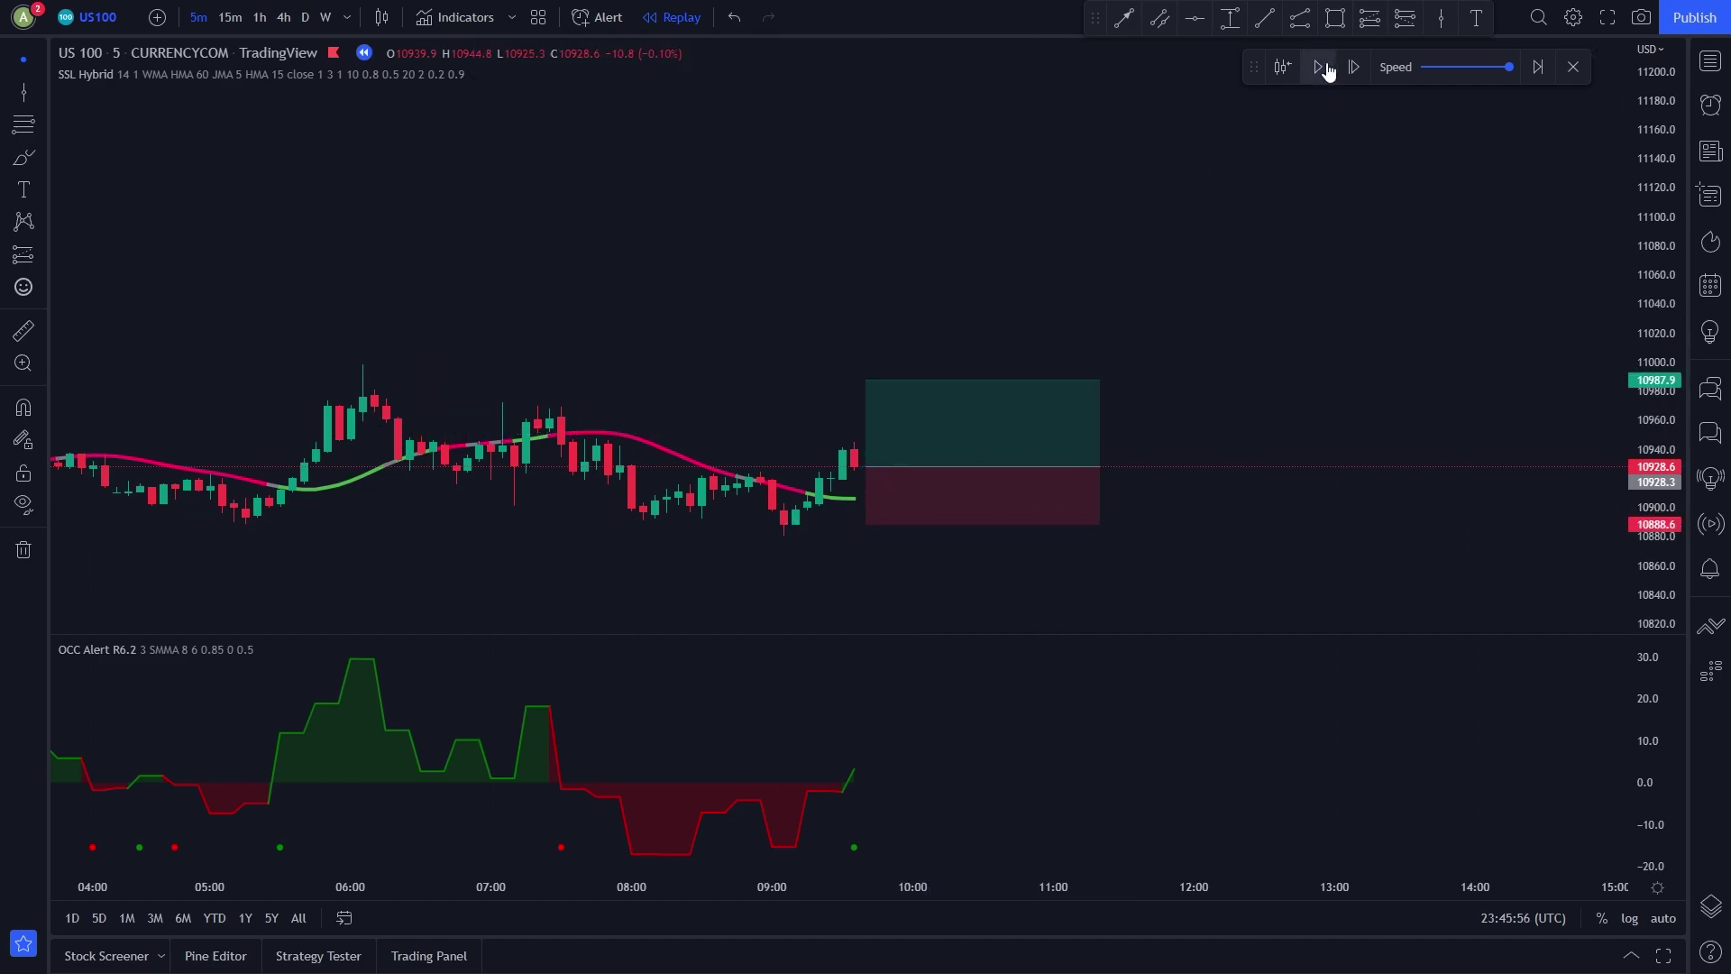
{"action": "left_click", "coordinate": [1322, 68]}
{"action": "left_click", "coordinate": [1322, 68]}
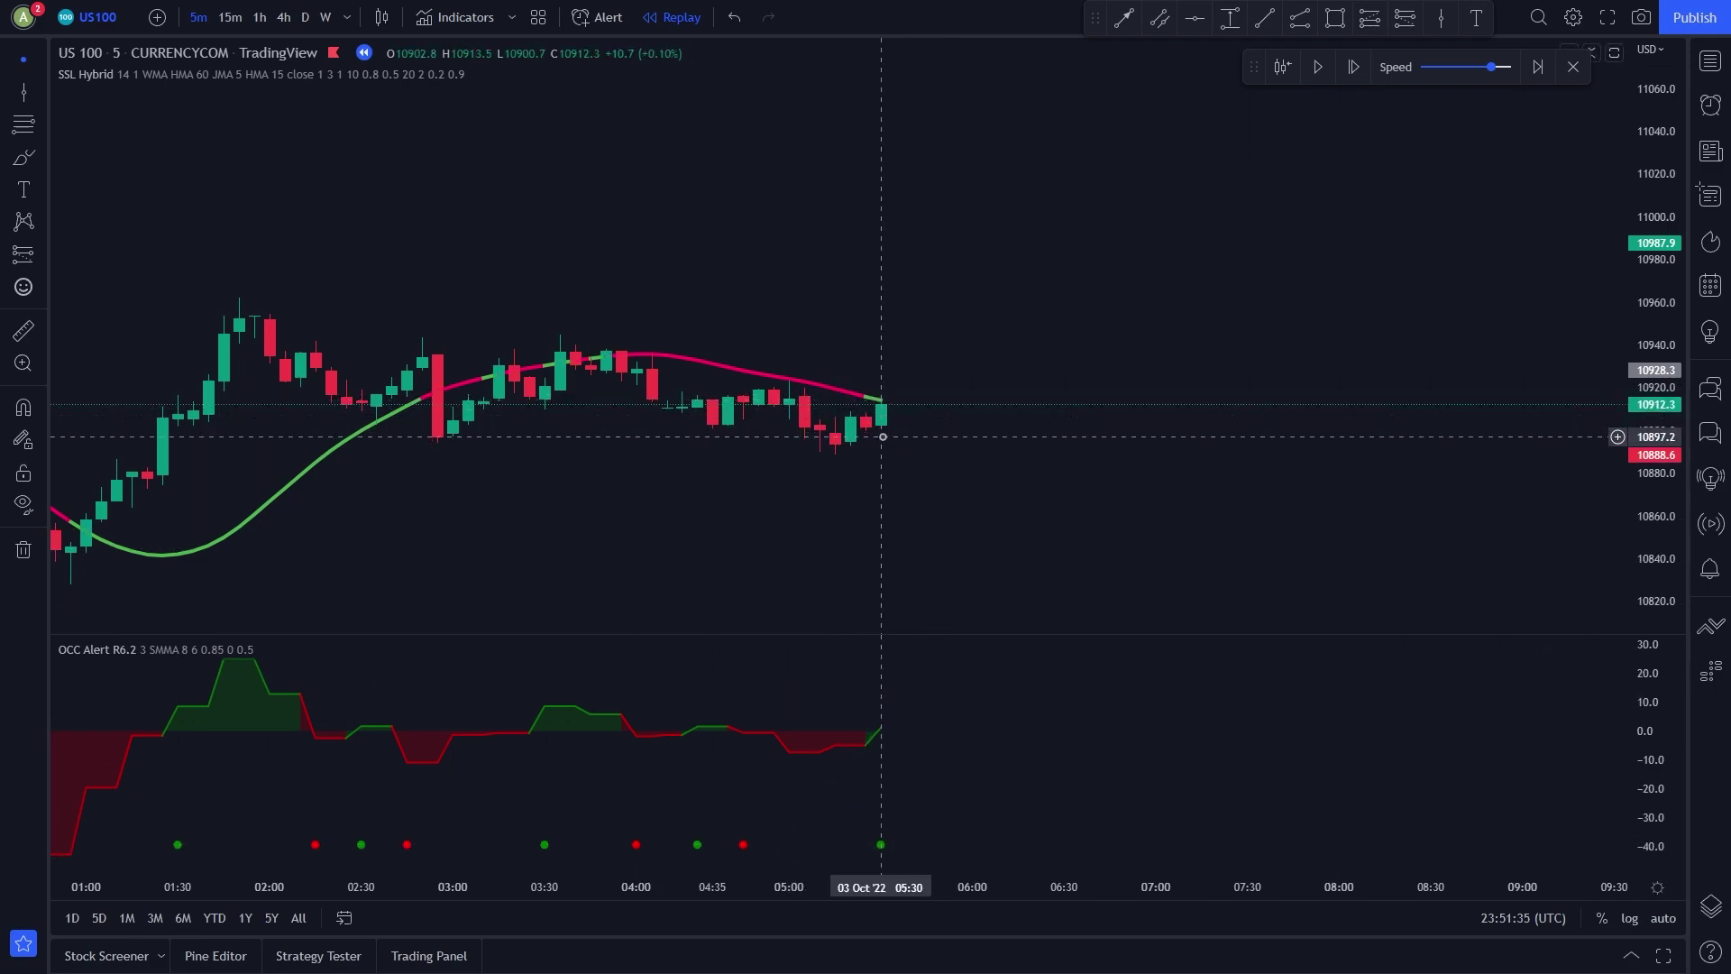
Advance the replay one bar and place a long at 10920.2 with target near 10966
{"action": "scroll", "coordinate": [1073, 402], "scroll_direction": "down", "scroll_amount": 1}
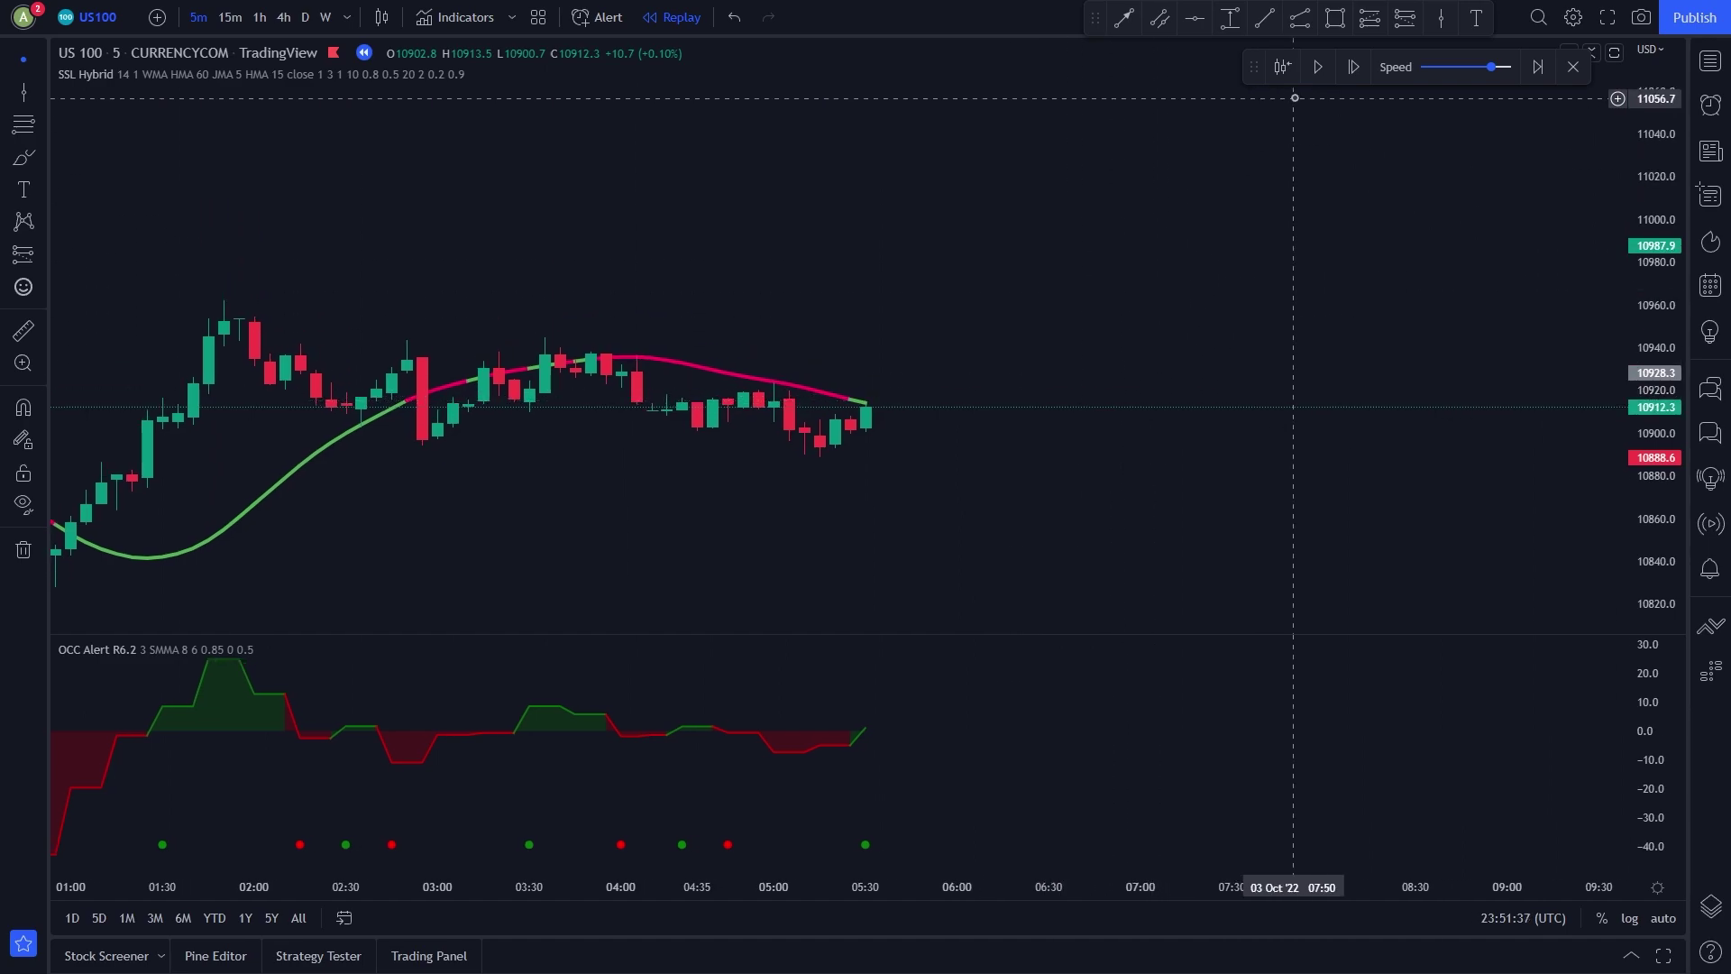
{"action": "left_click", "coordinate": [1353, 70]}
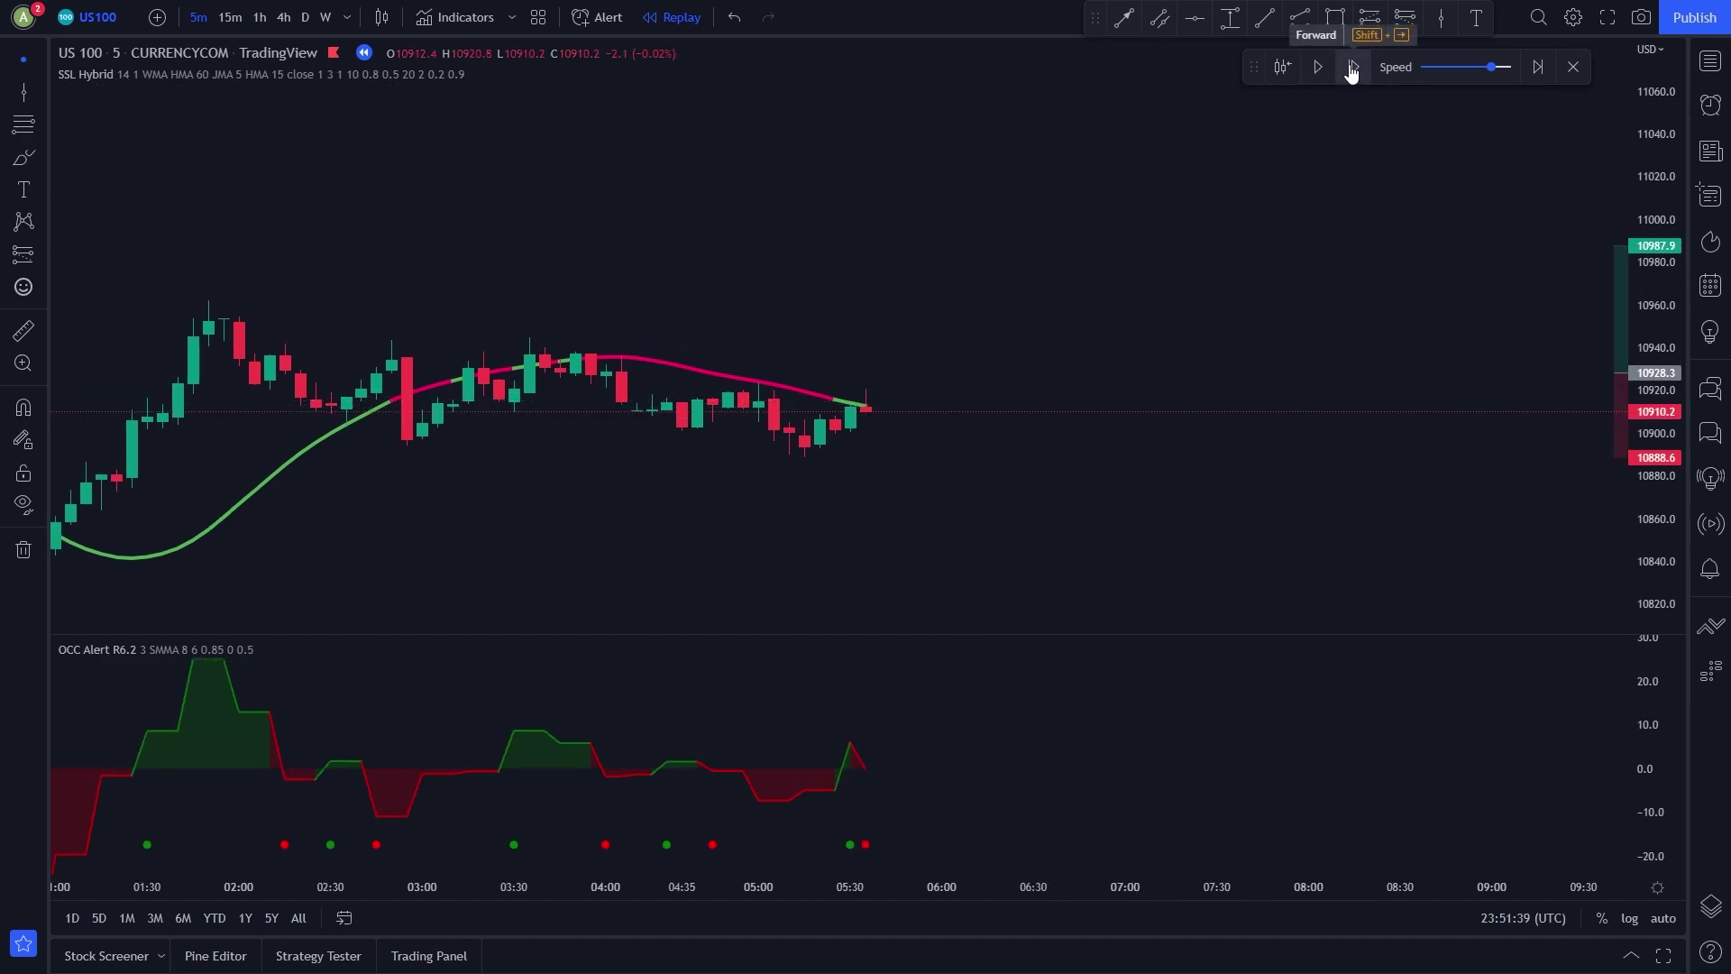
{"action": "left_click", "coordinate": [1370, 20]}
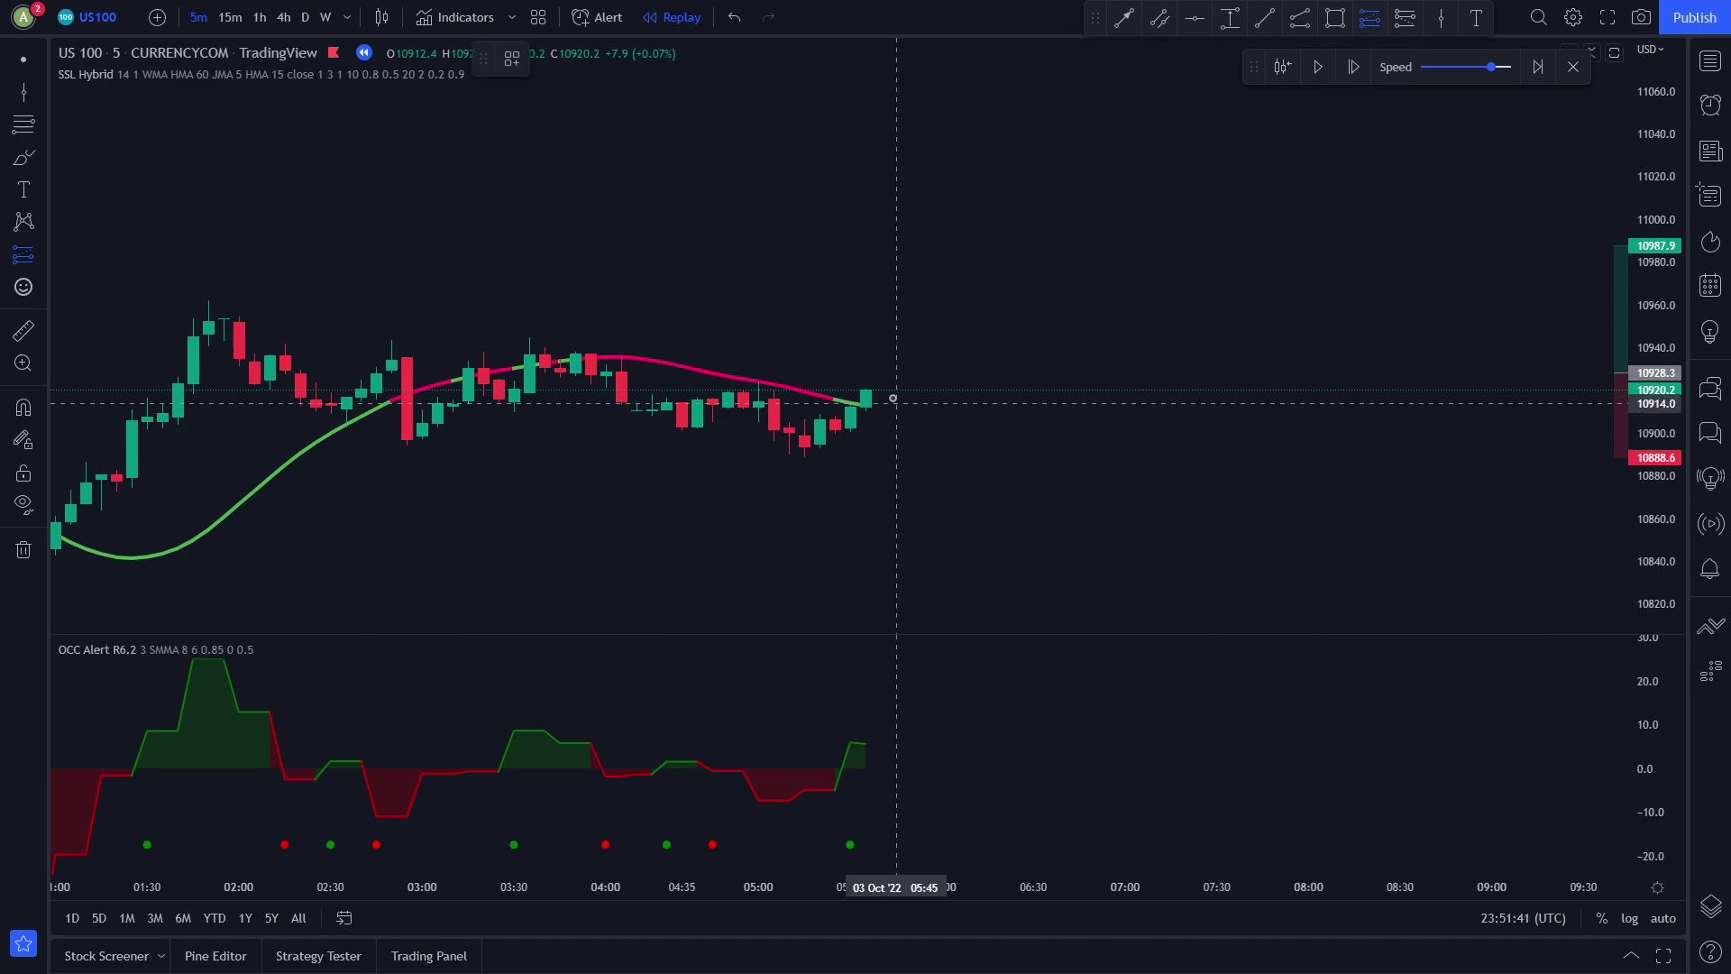
{"action": "left_click", "coordinate": [889, 390]}
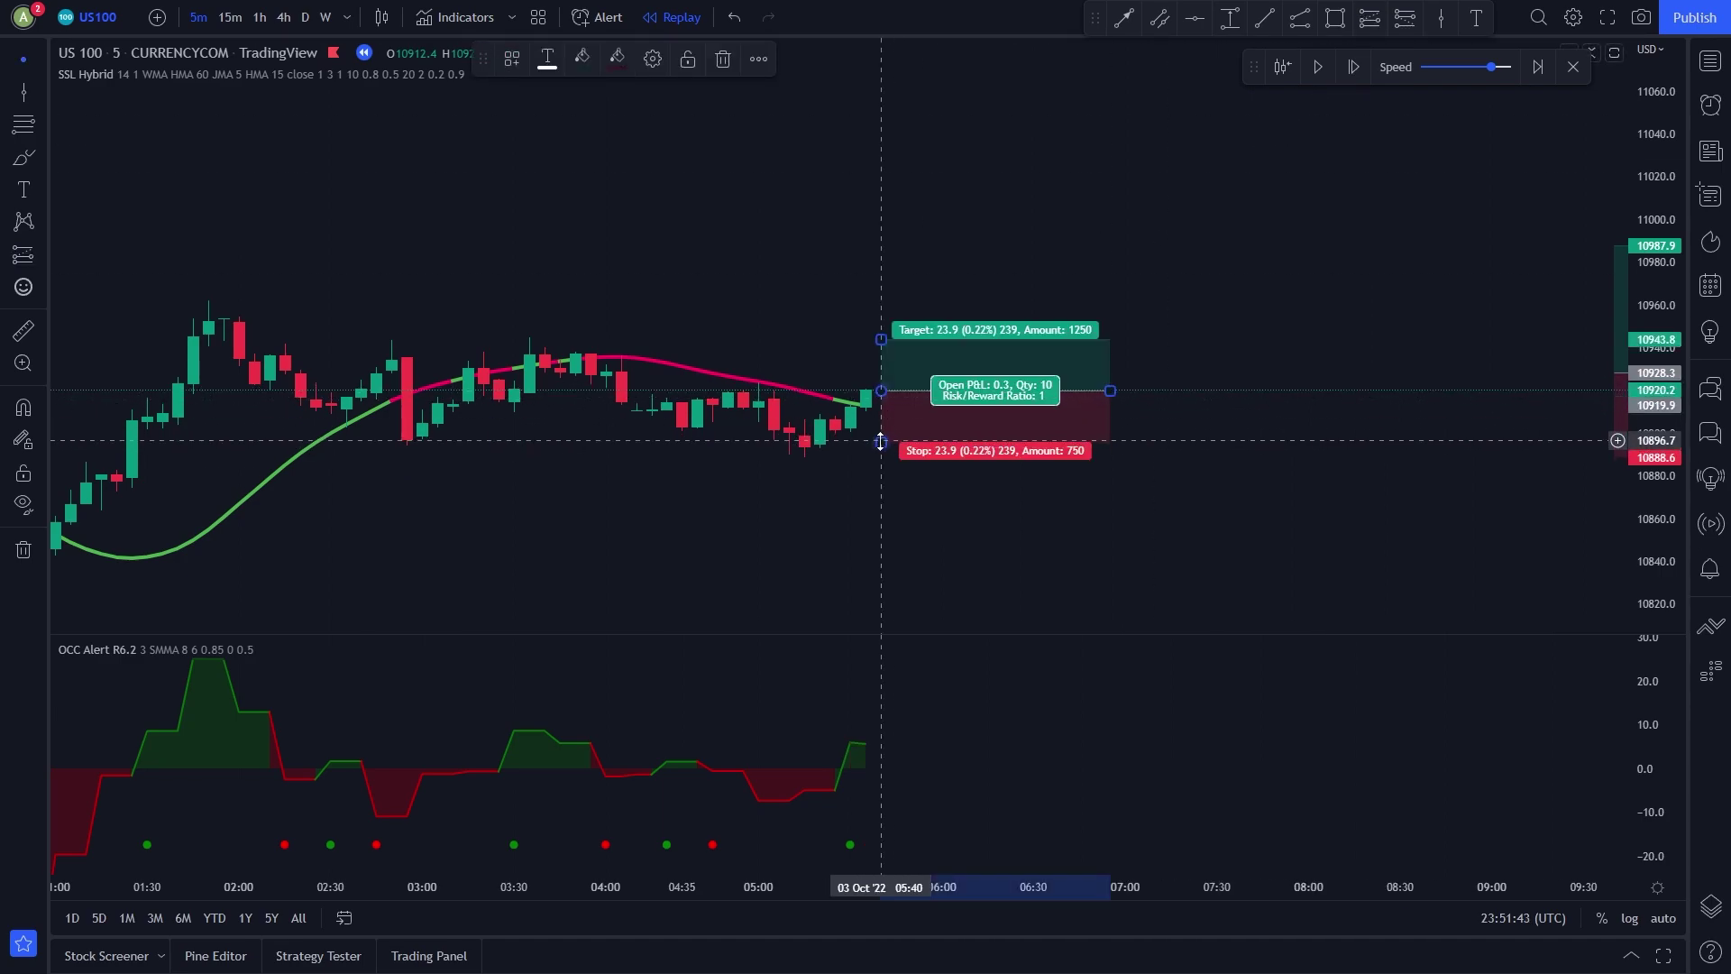
{"action": "left_click_drag", "start_coordinate": [882, 431], "coordinate": [882, 457]}
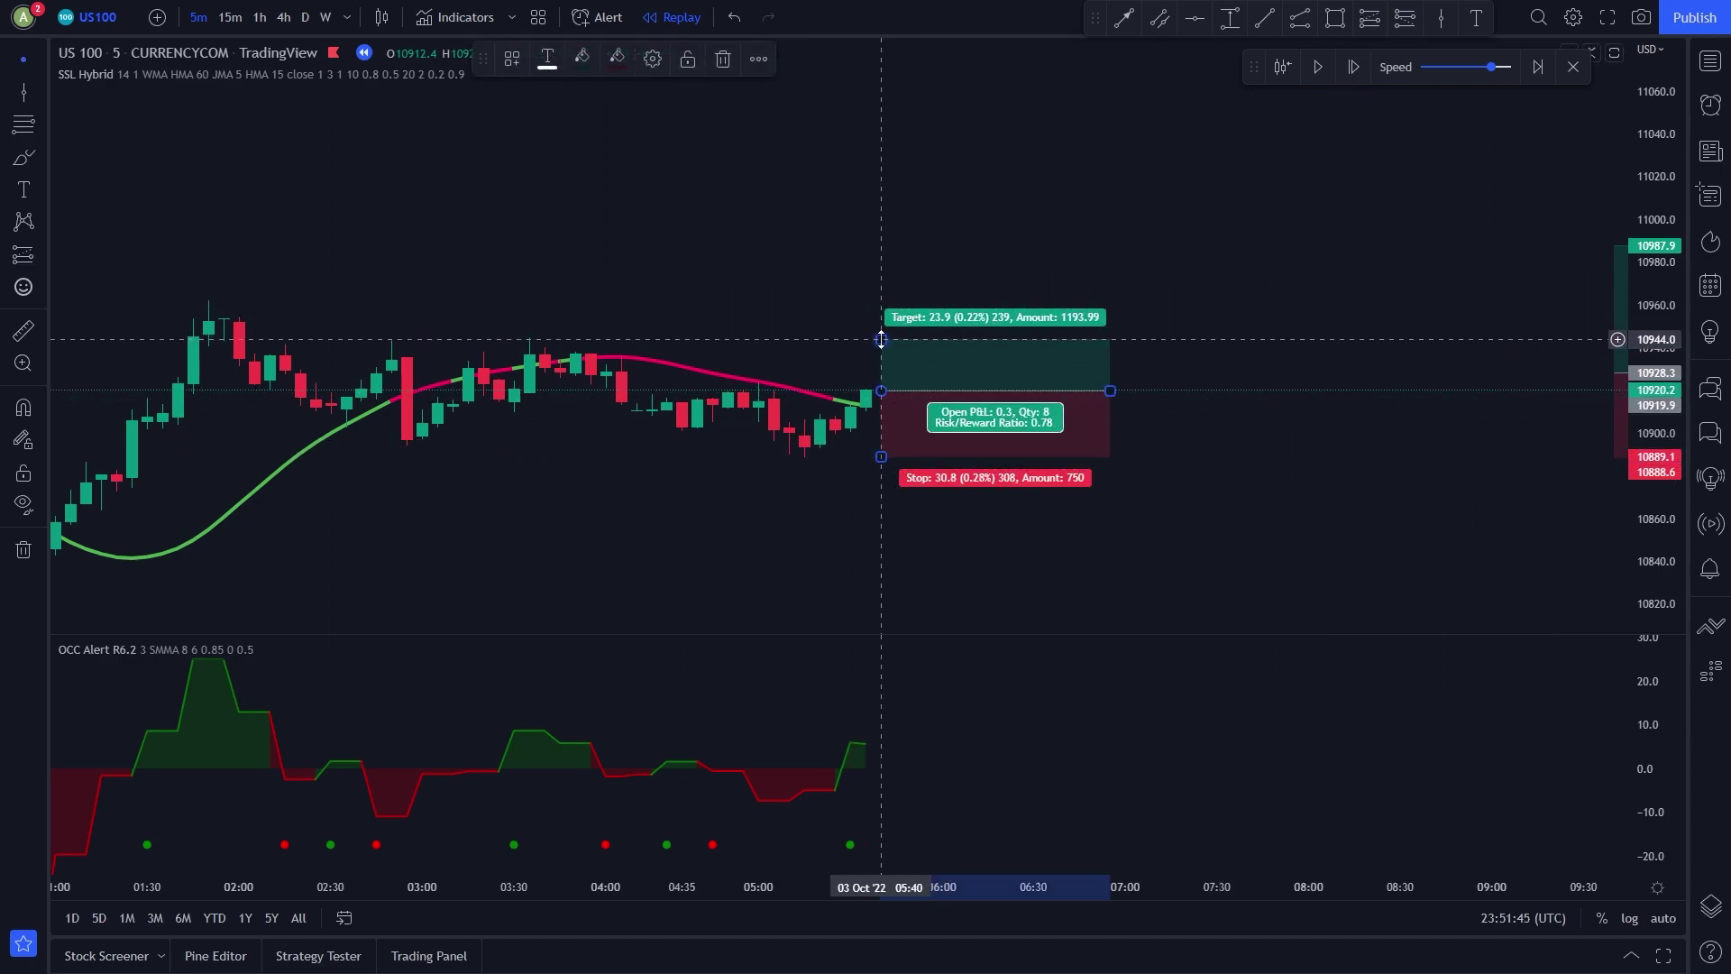
{"action": "left_click_drag", "start_coordinate": [881, 340], "coordinate": [897, 290]}
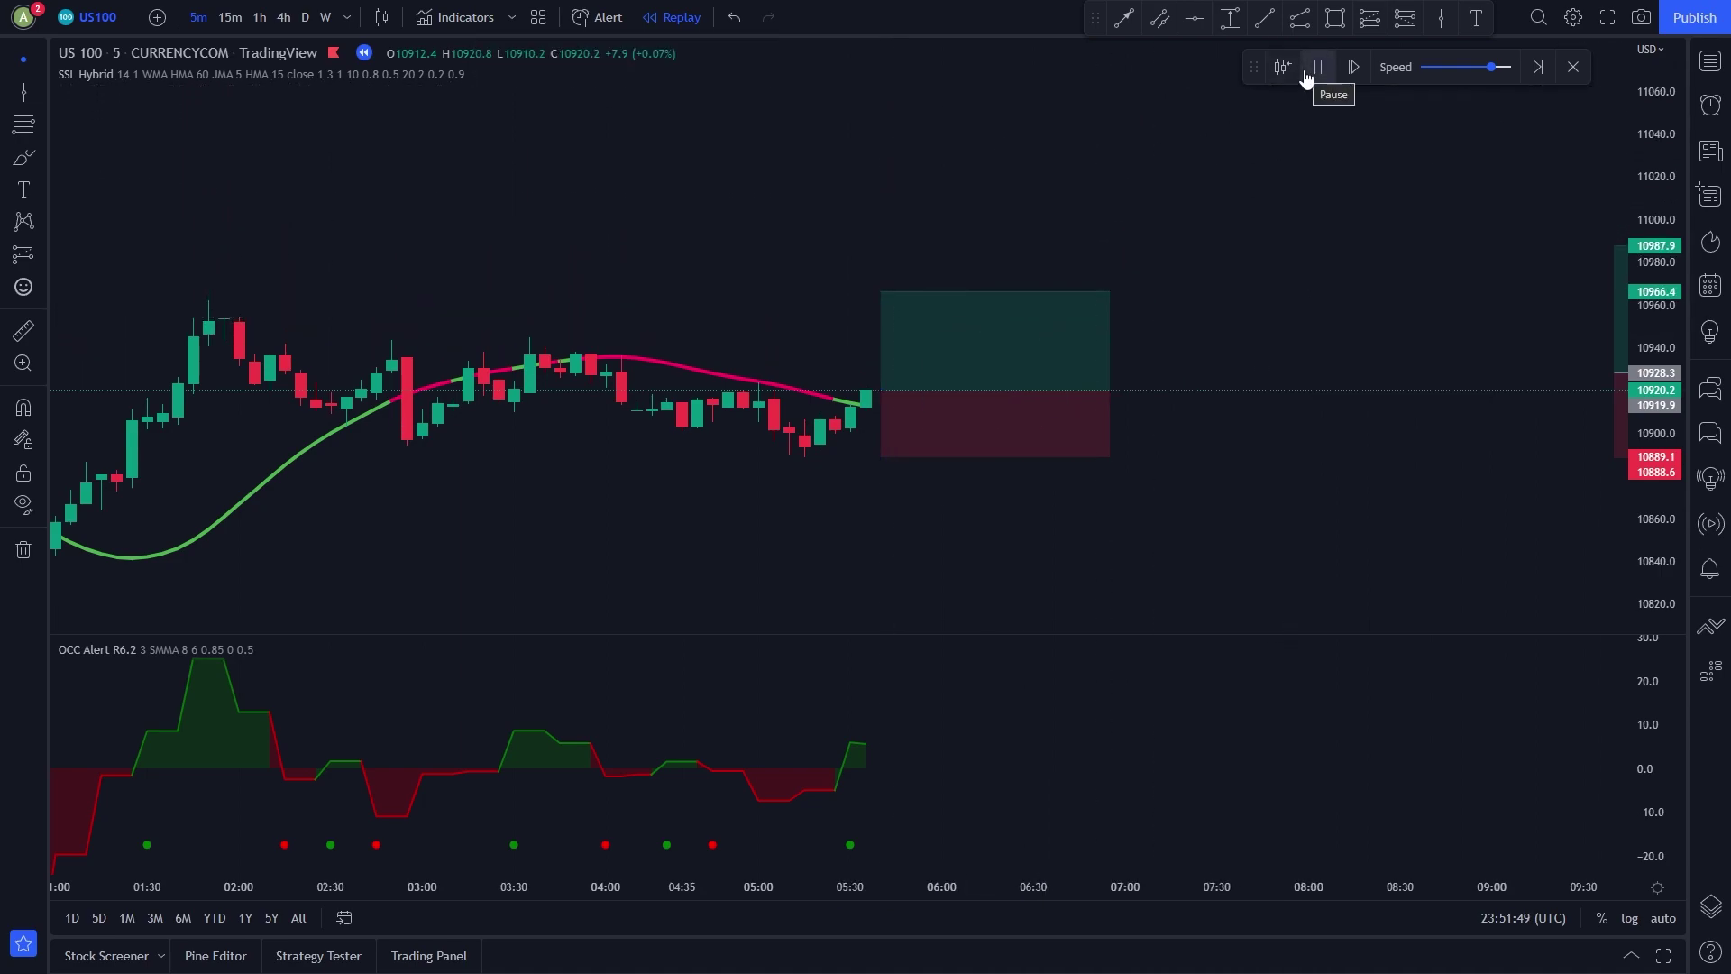
Pause the replay and trim the long position box to where it closed at target
{"action": "left_click", "coordinate": [1306, 78]}
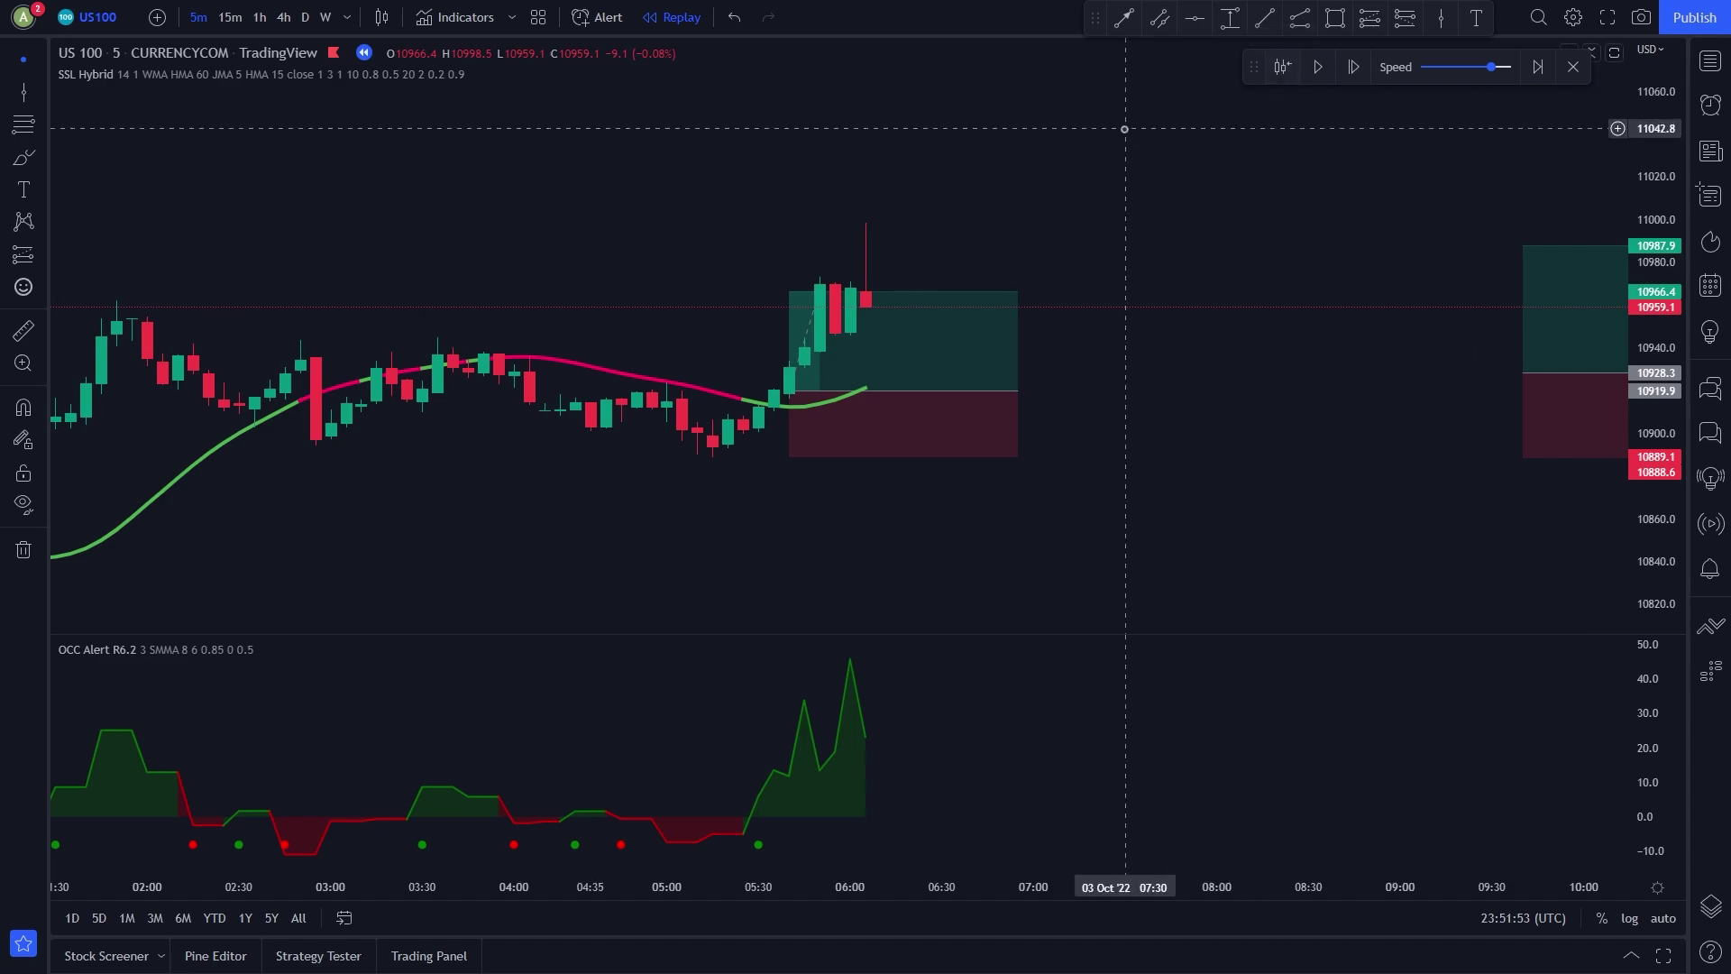
{"action": "left_click_drag", "start_coordinate": [1125, 129], "coordinate": [1164, 211]}
{"action": "left_click", "coordinate": [1053, 441]}
{"action": "left_click_drag", "start_coordinate": [1054, 441], "coordinate": [934, 441]}
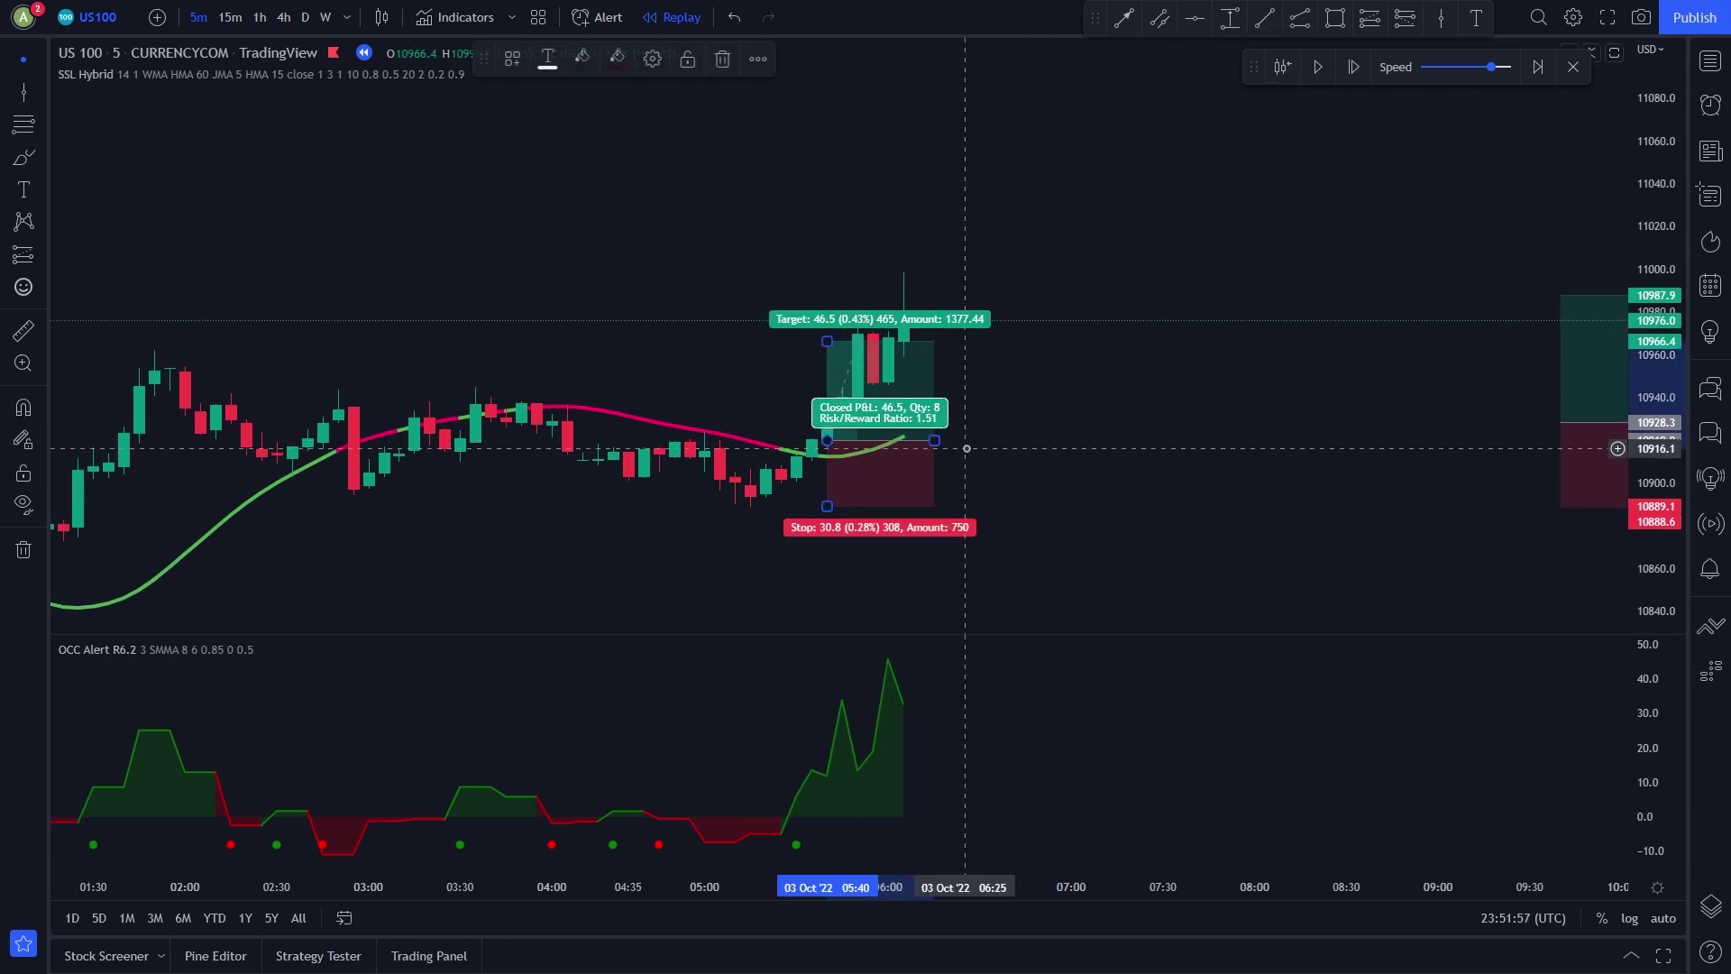
{"action": "left_click", "coordinate": [967, 448]}
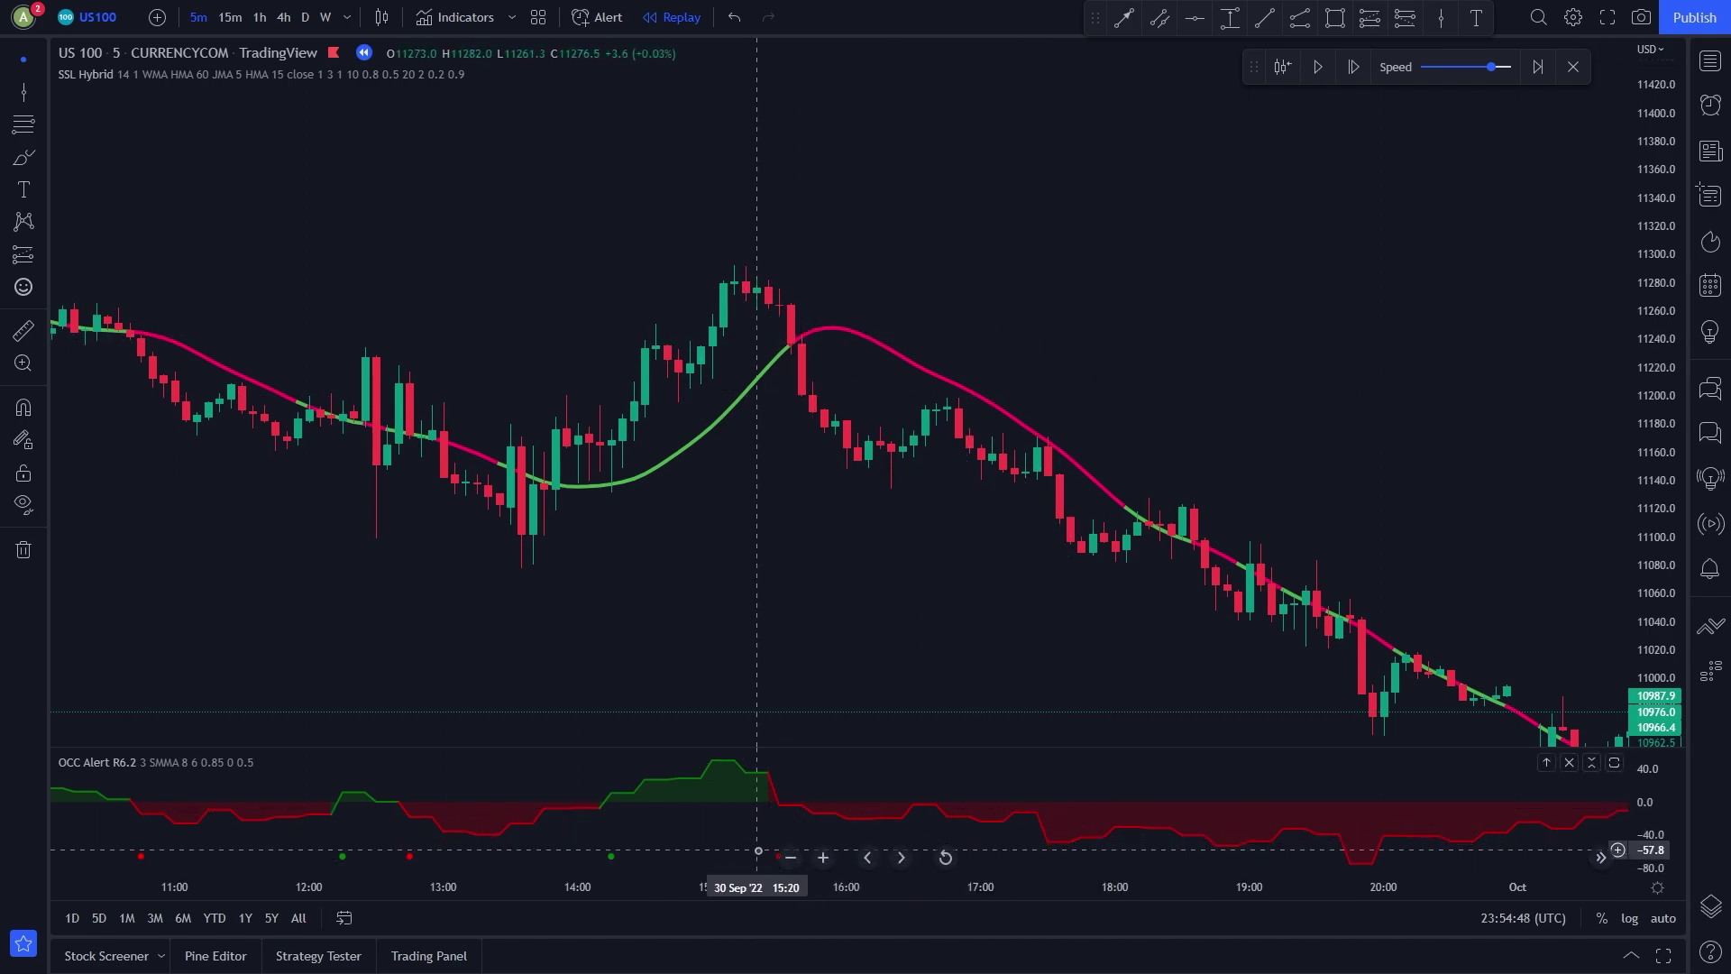
Place a short at 11287 with stop near 11323 and target near 11224, replay it, and trim the box
{"action": "scroll", "coordinate": [785, 789], "scroll_direction": "right", "scroll_amount": 1}
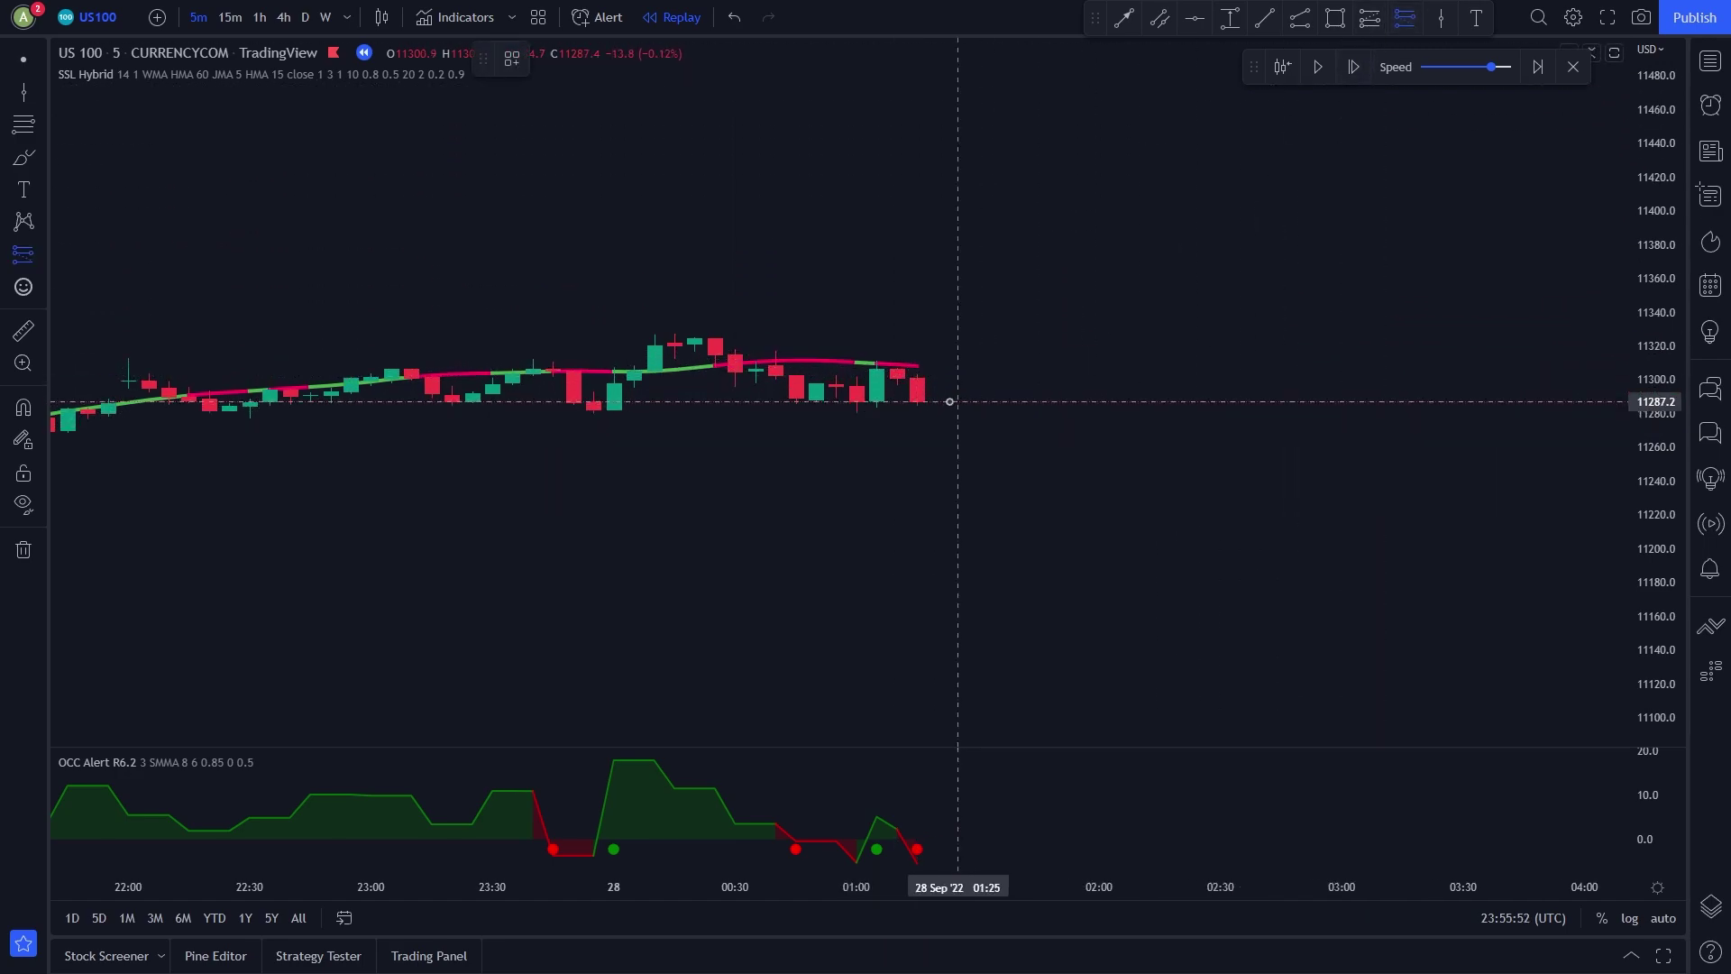
{"action": "left_click", "coordinate": [938, 401]}
{"action": "left_click_drag", "start_coordinate": [940, 381], "coordinate": [938, 340]}
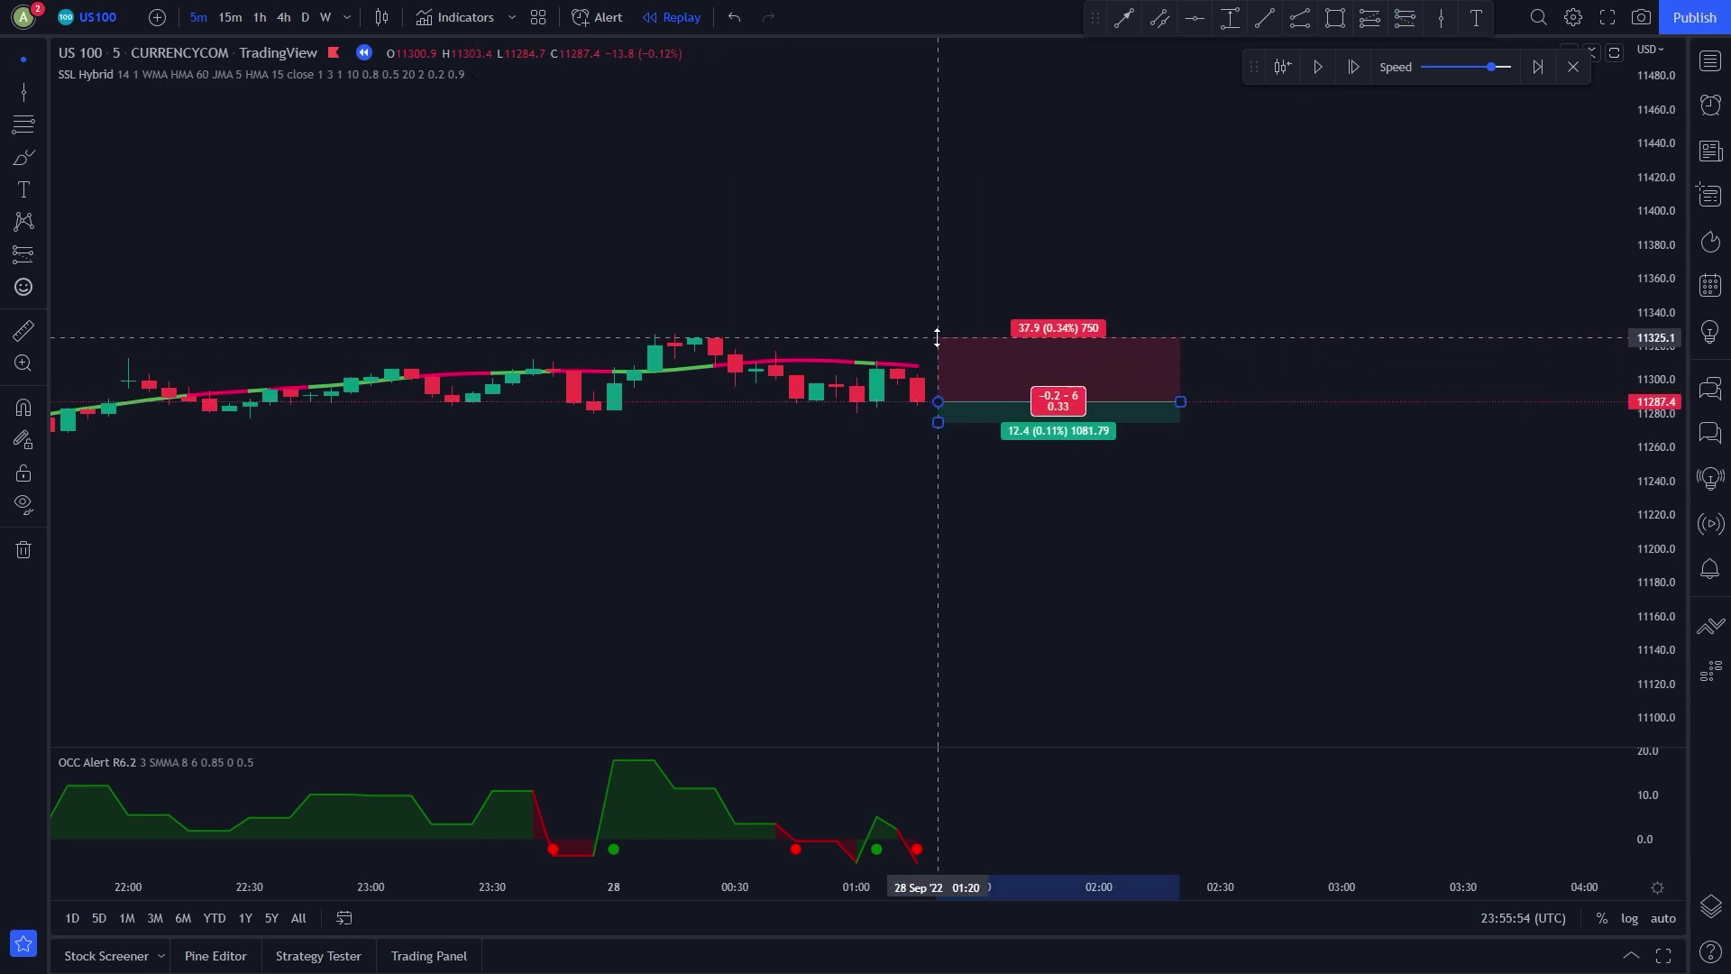
{"action": "mouse_move", "coordinate": [938, 422]}
{"action": "left_mouse_down"}
{"action": "mouse_move", "coordinate": [937, 514]}
{"action": "mouse_move", "coordinate": [931, 495]}
{"action": "left_mouse_up"}
{"action": "left_click", "coordinate": [1310, 68]}
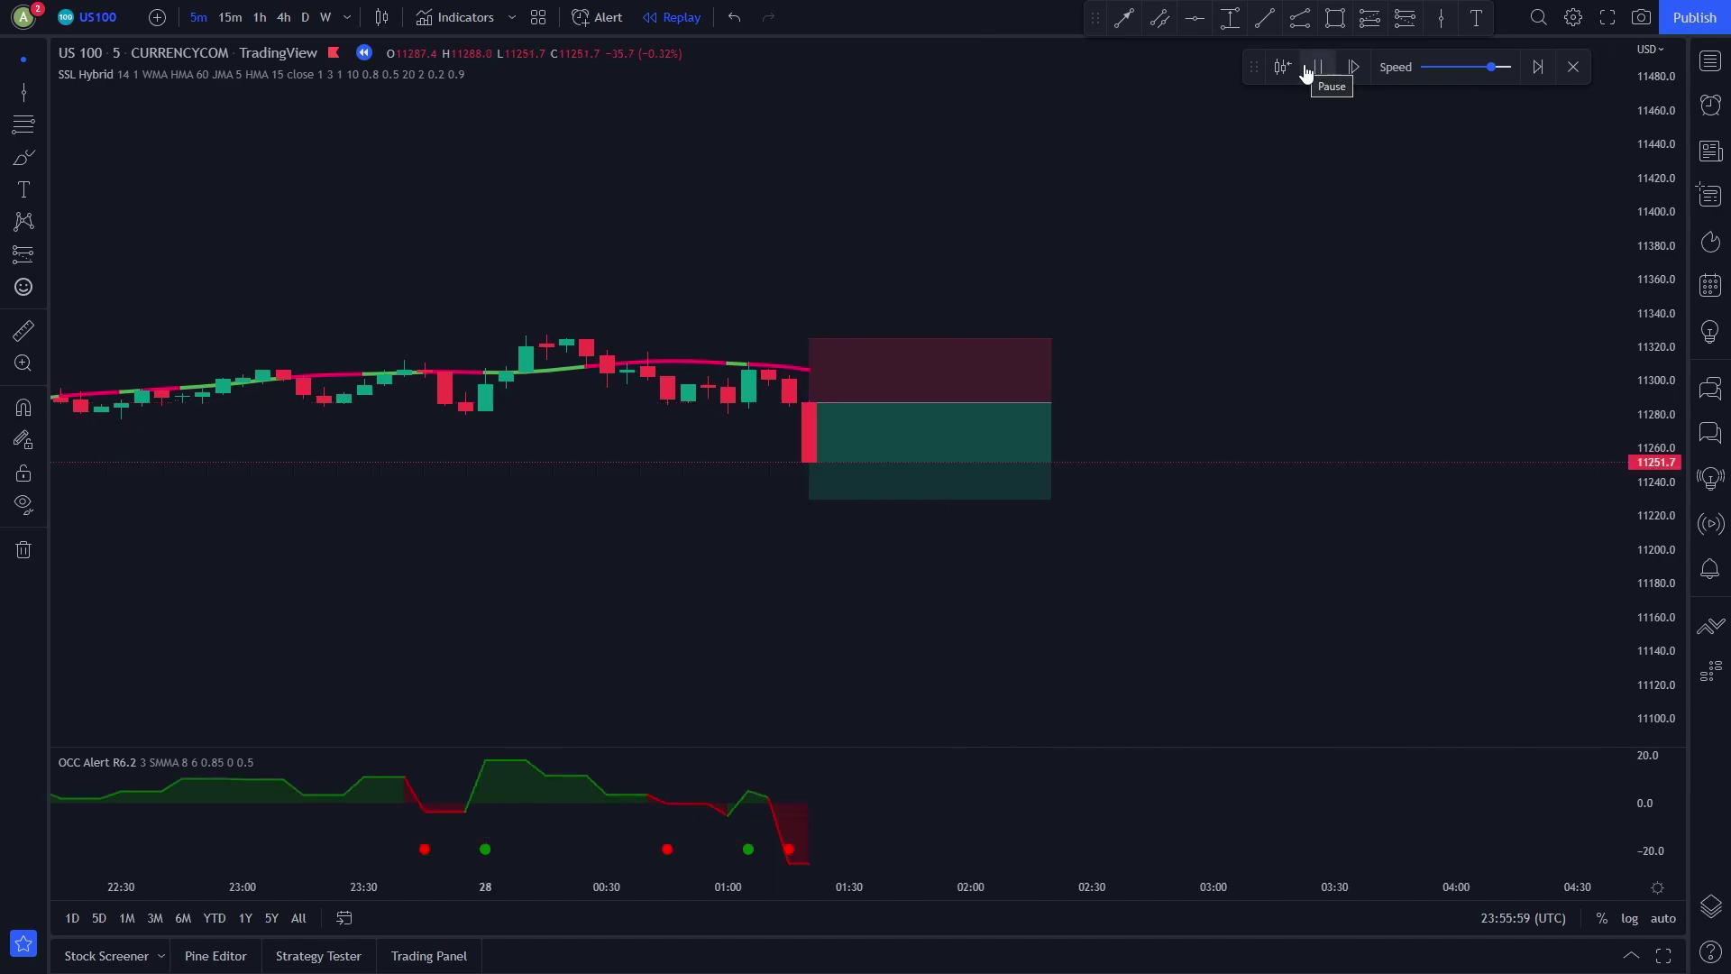
{"action": "left_click_drag", "start_coordinate": [1101, 398], "coordinate": [947, 400]}
{"action": "left_click", "coordinate": [1017, 404]}
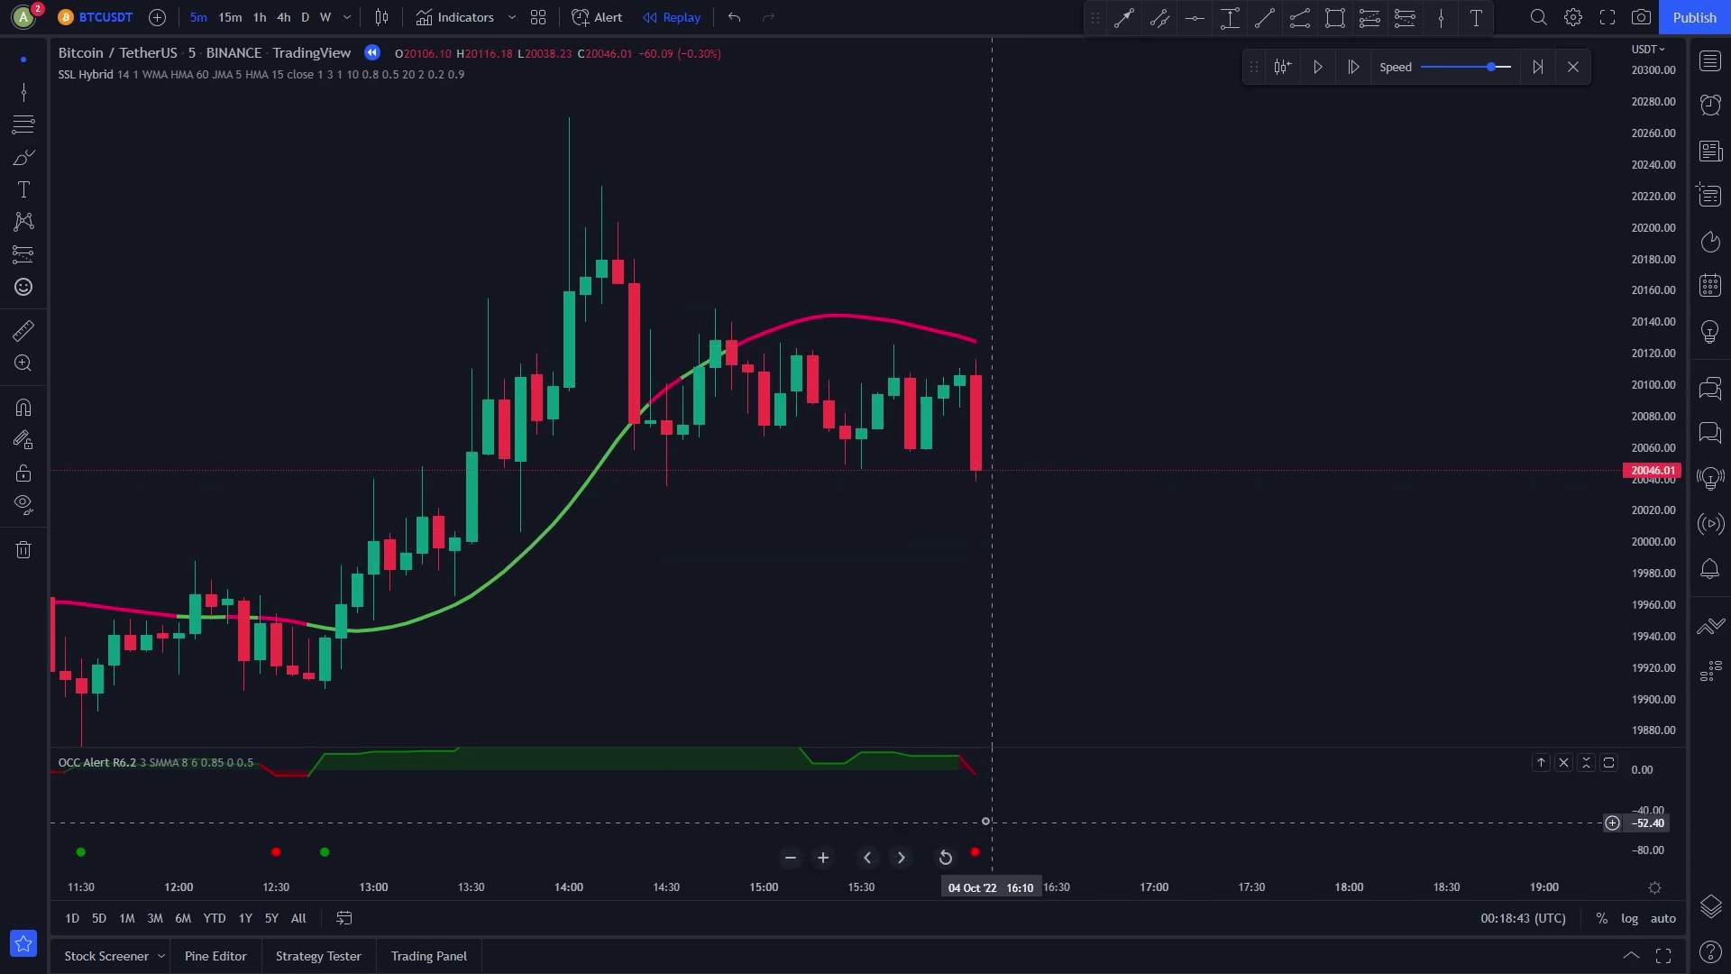
Place a short position at 20046.01 on the 16:10 bar, with the target lowered to about 19925
{"action": "left_click", "coordinate": [1404, 27]}
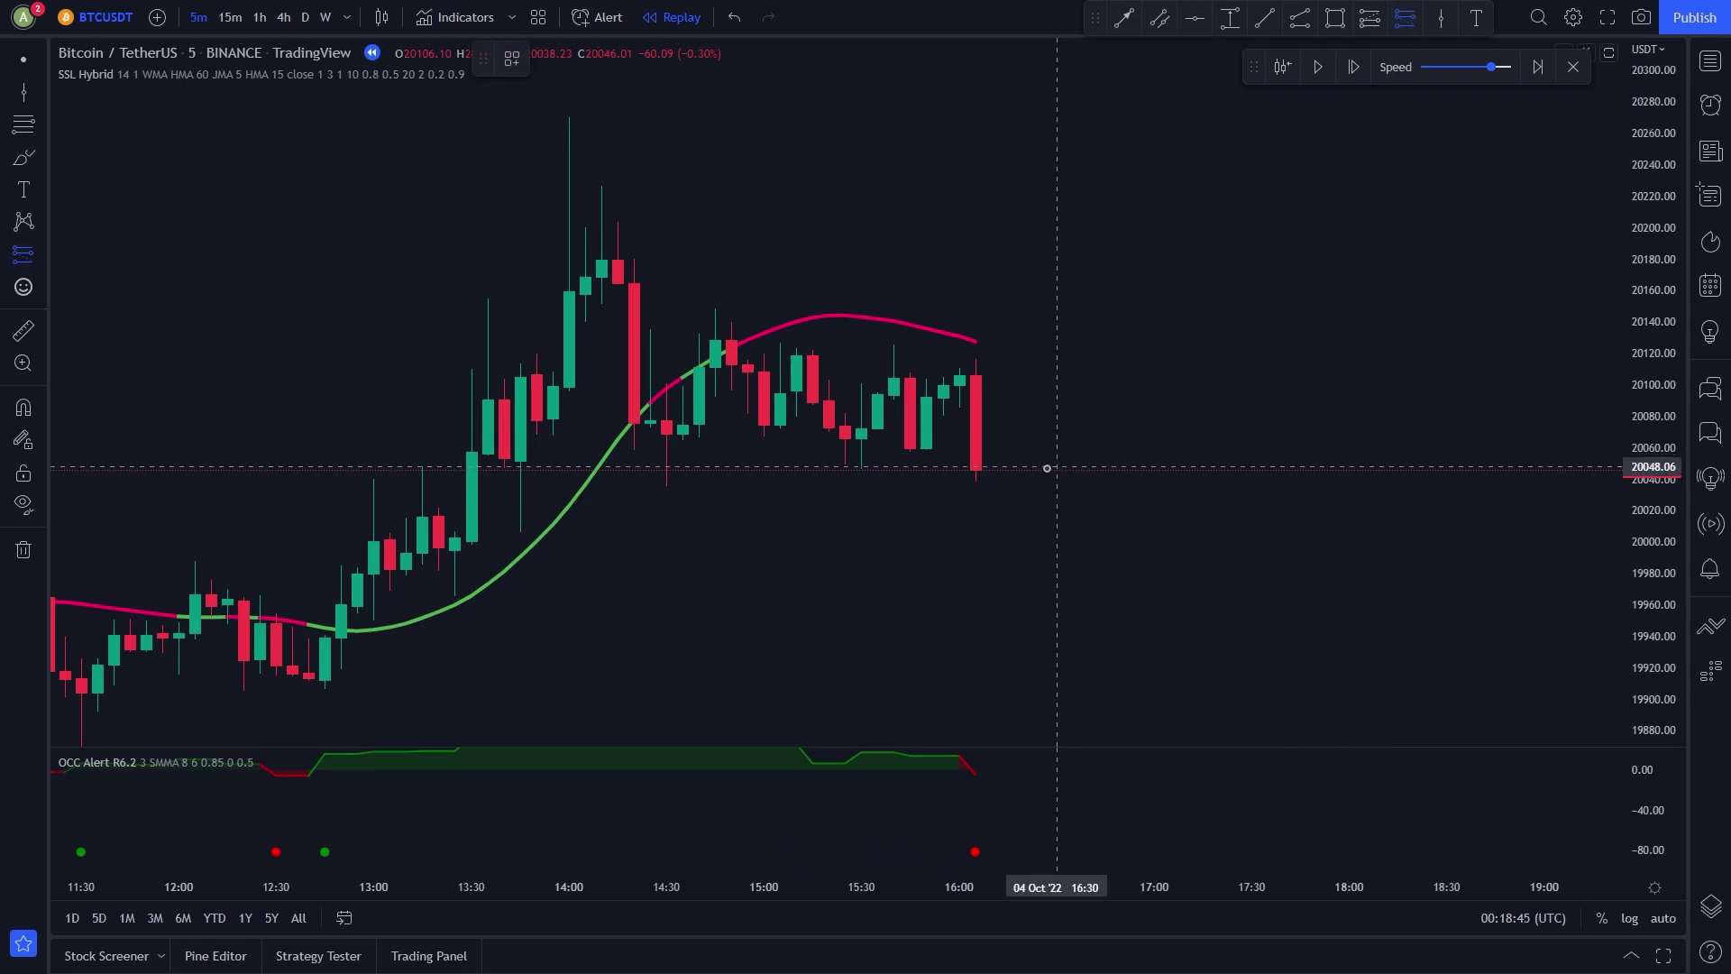
{"action": "left_click", "coordinate": [1007, 470]}
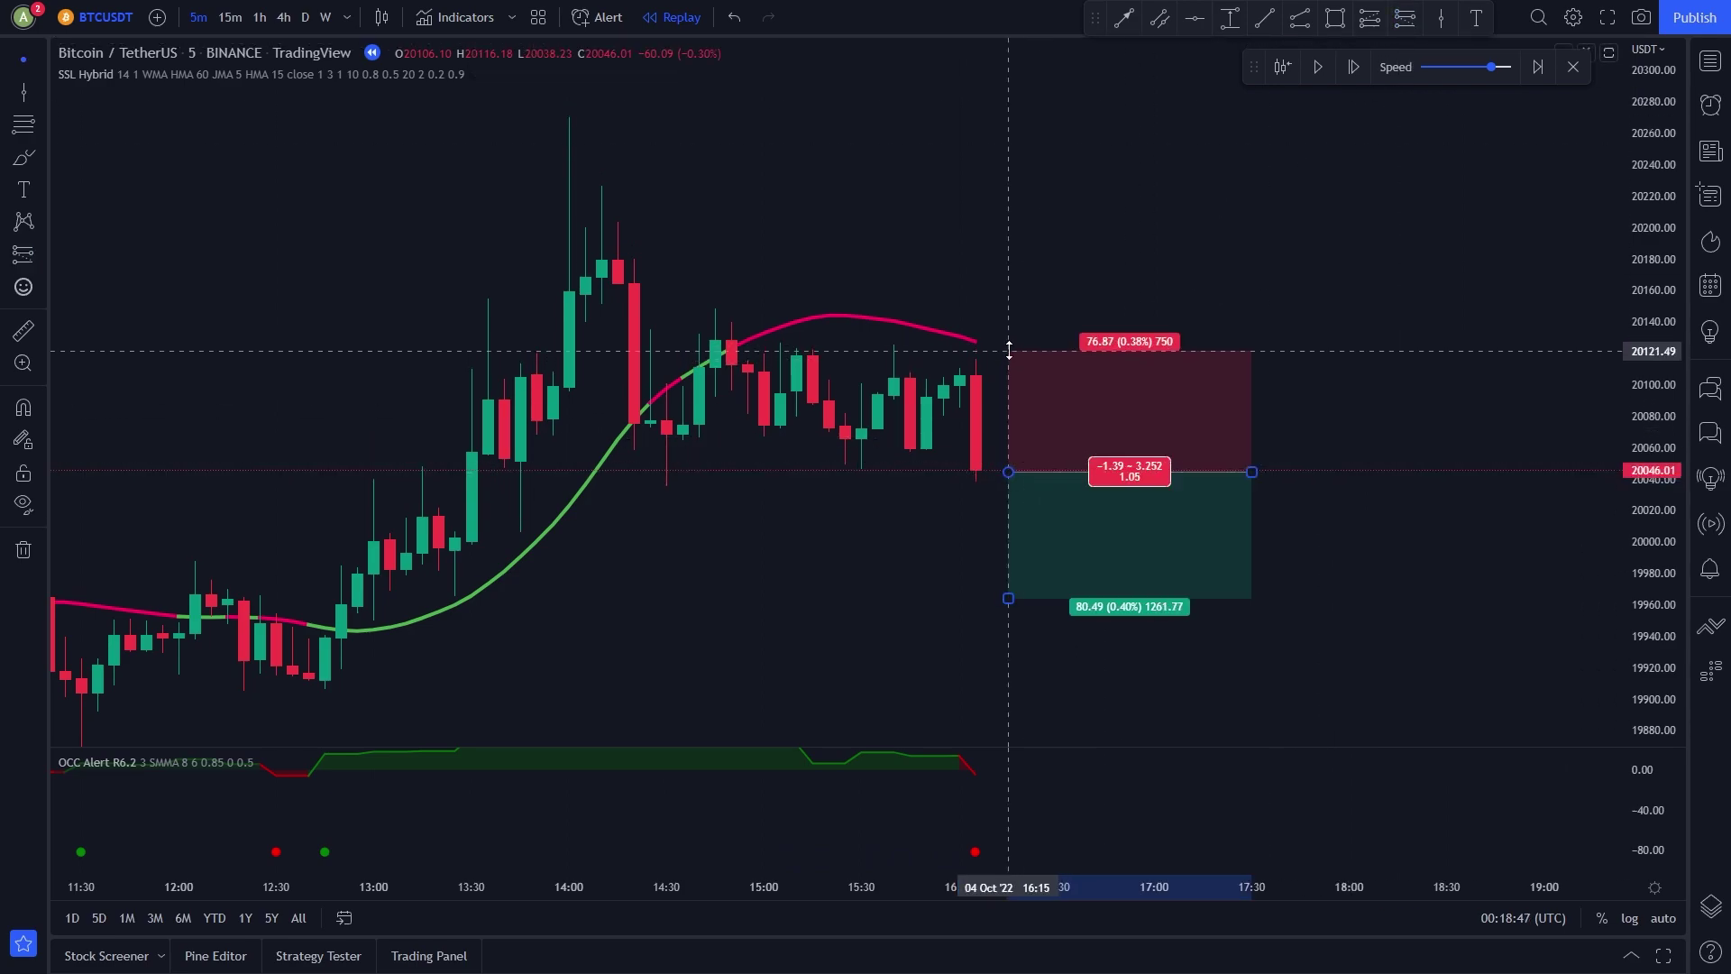
{"action": "left_click", "coordinate": [1020, 516]}
{"action": "left_click_drag", "start_coordinate": [1007, 472], "coordinate": [997, 469]}
{"action": "left_click_drag", "start_coordinate": [992, 598], "coordinate": [996, 659]}
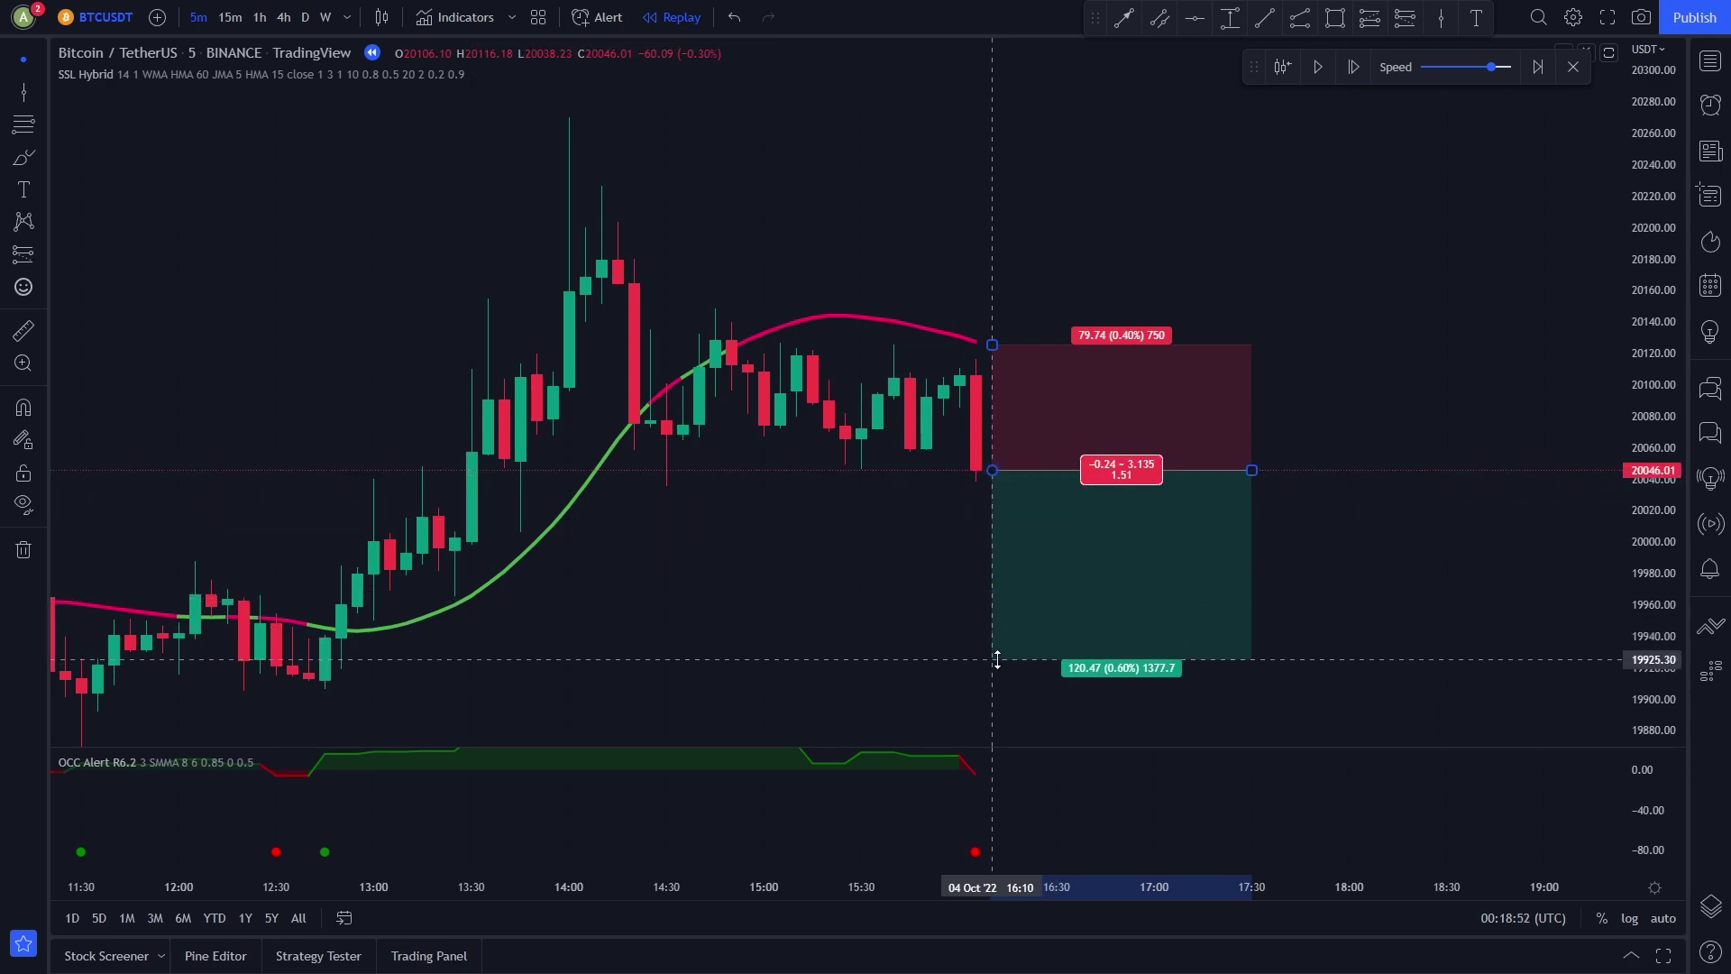
Replay until price drops to 19881.96, then pause and confirm the 119.90 target was reached
{"action": "left_click", "coordinate": [1317, 67]}
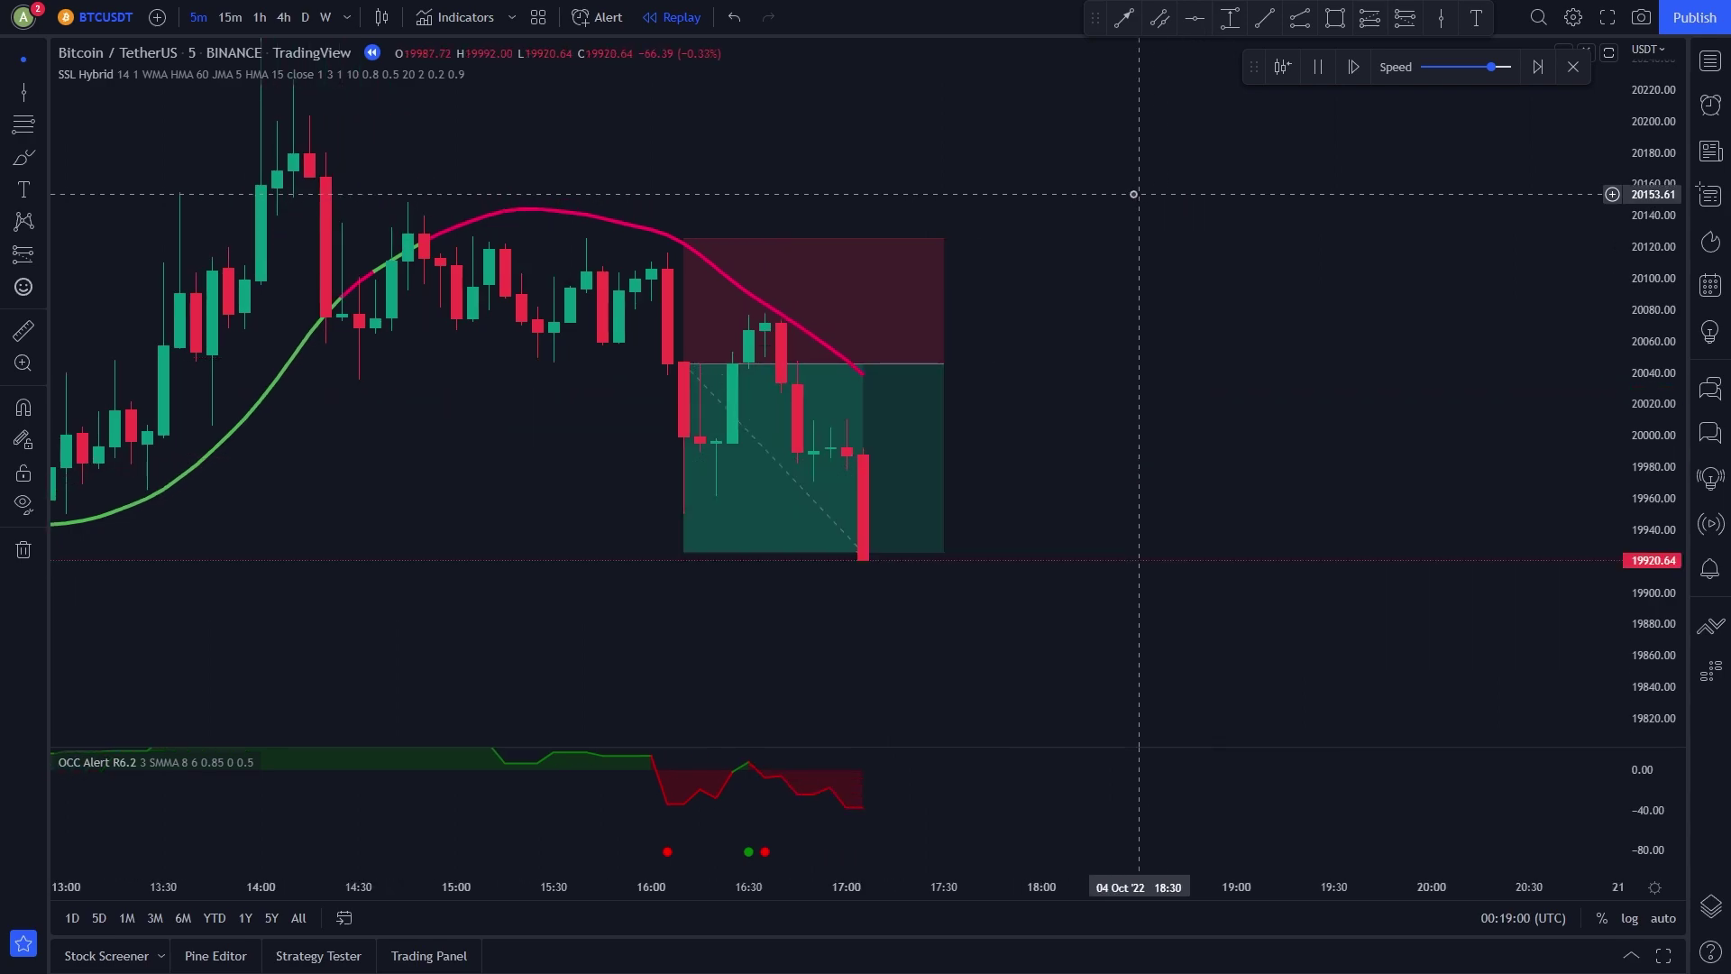
{"action": "key", "text": "shift+Down"}
{"action": "left_click", "coordinate": [982, 373]}
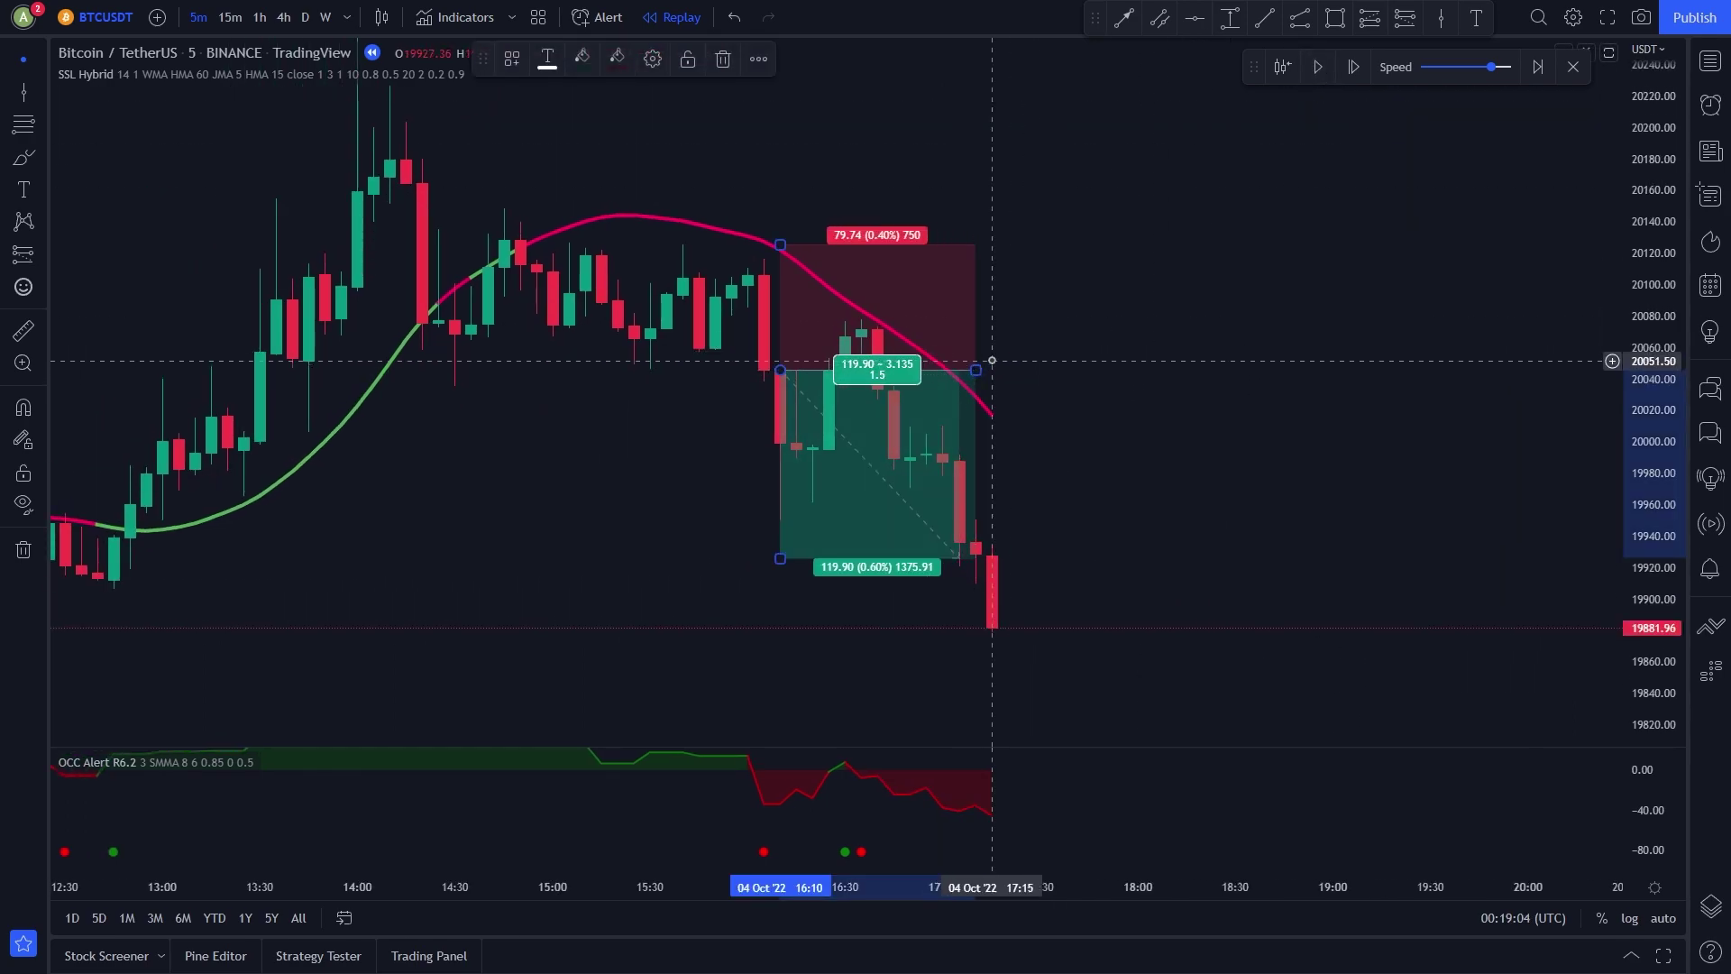